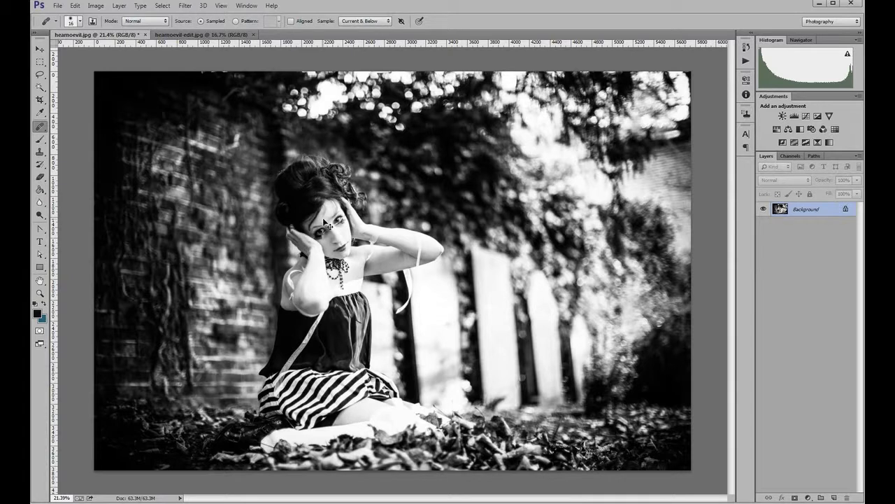
- Compare the eyes and lashes at 100% zoom in hearnoevil.jpg and hearnoevil-edit.jpg, and close the edited version
key(ctrl+1)
drag(422, 498, 396, 499)
drag(728, 278, 729, 253)
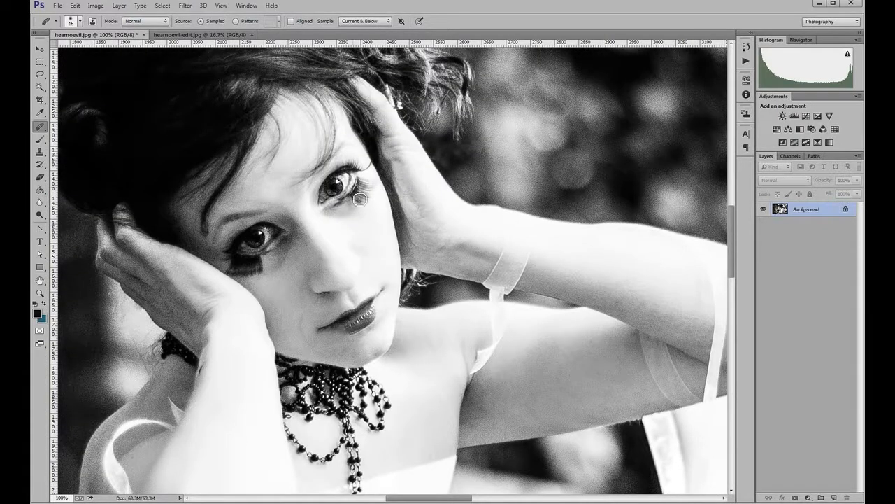
click(235, 266)
click(180, 35)
key(ctrl+1)
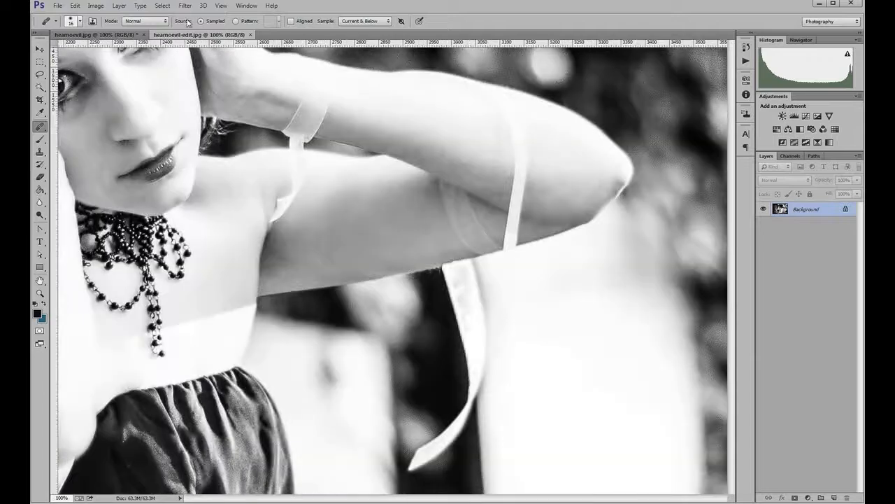
drag(420, 500, 400, 499)
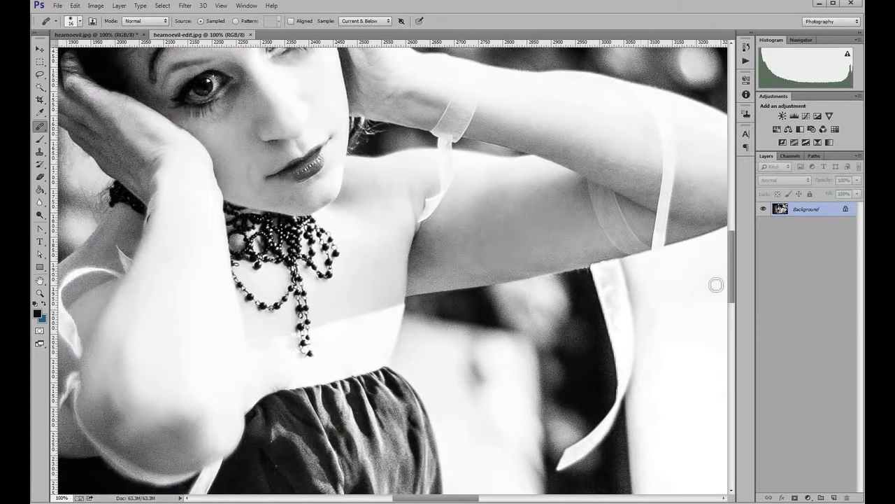
drag(733, 266, 730, 245)
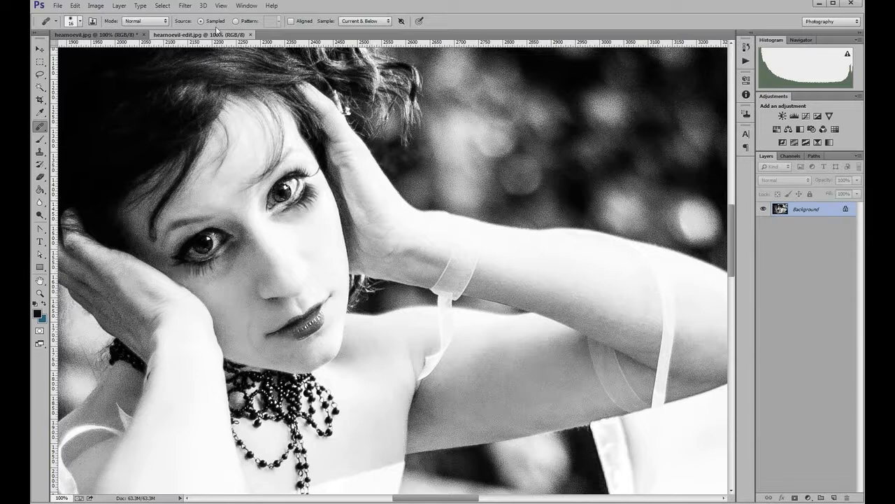
click(250, 34)
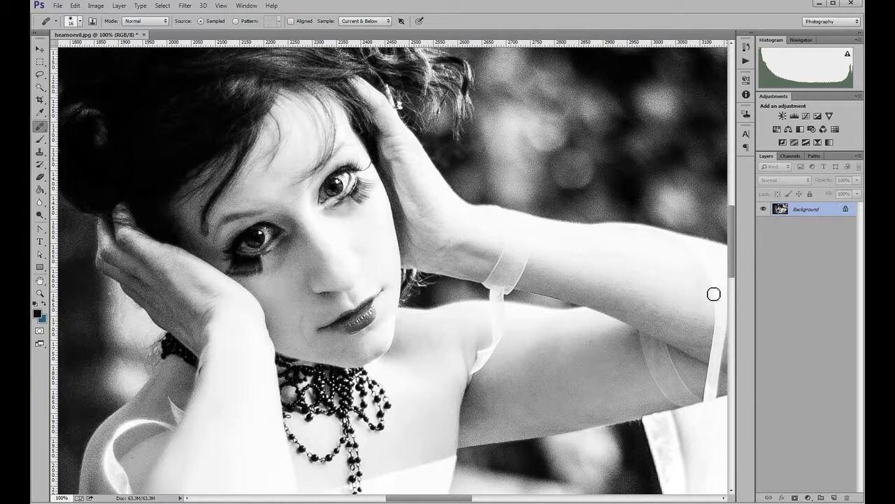
- Add an empty layer above the Background and name it skin
click(835, 497)
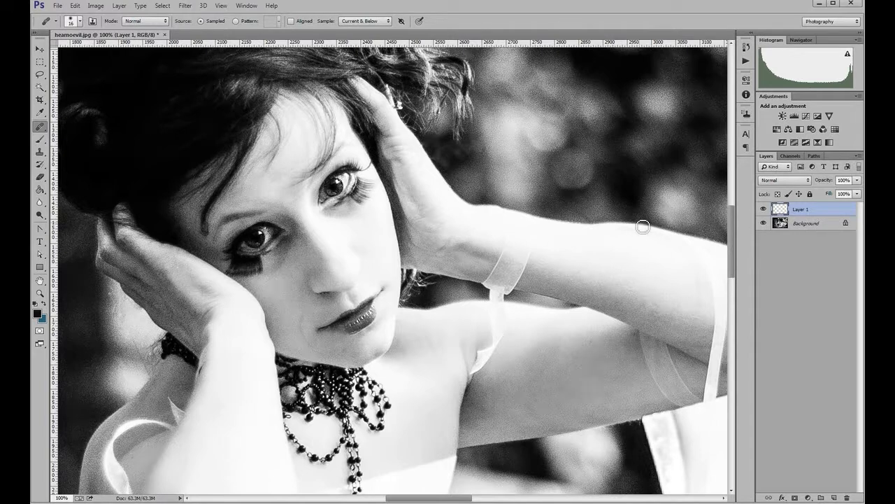
double_click(802, 211)
text(skin)
key(Return)
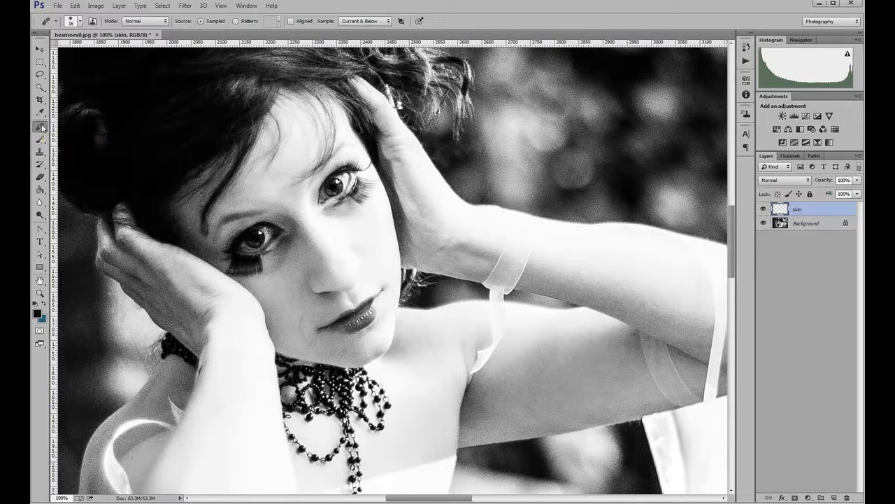
- Remove the heavy lower lashes under both eyes on the skin layer with a 30 px Healing Brush, sampling clean cheek skin
click(78, 21)
double_click(116, 39)
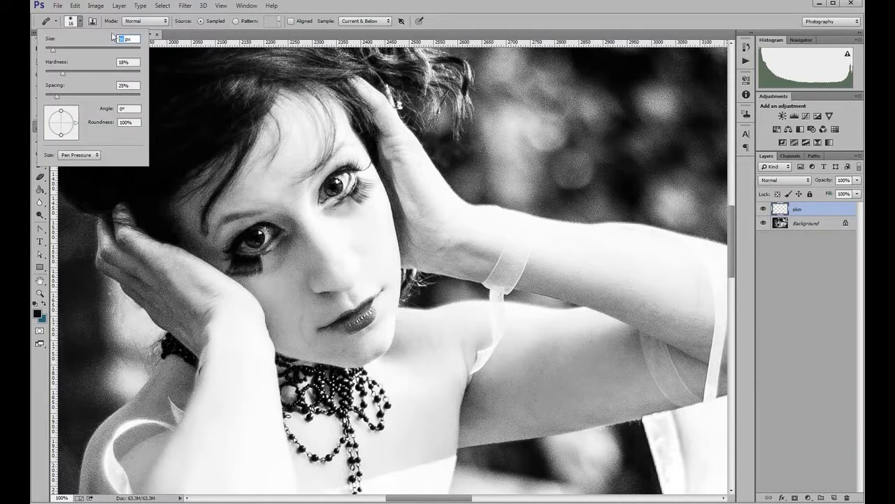
key(Return)
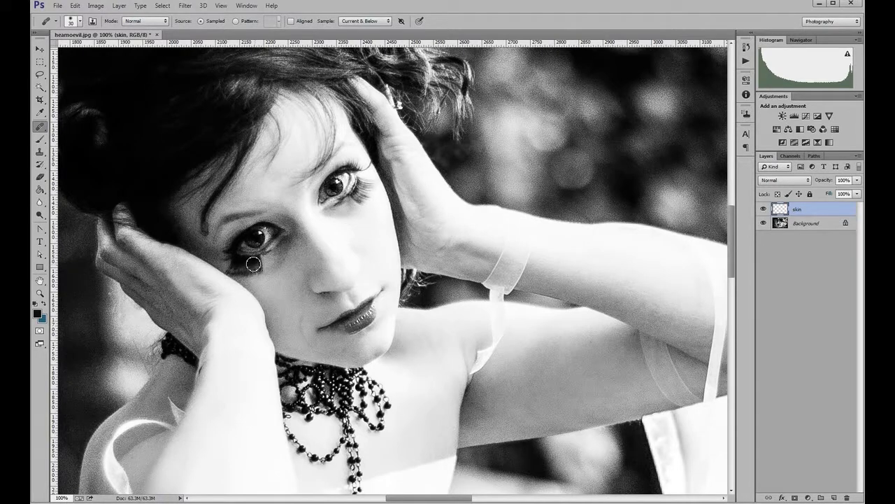
alt+click(288, 285)
mouse_move(250, 263)
mouse_down()
mouse_move(264, 264)
mouse_move(236, 267)
mouse_move(266, 267)
mouse_up()
alt+click(287, 285)
mouse_move(270, 266)
mouse_down()
mouse_move(256, 262)
mouse_move(262, 272)
mouse_up()
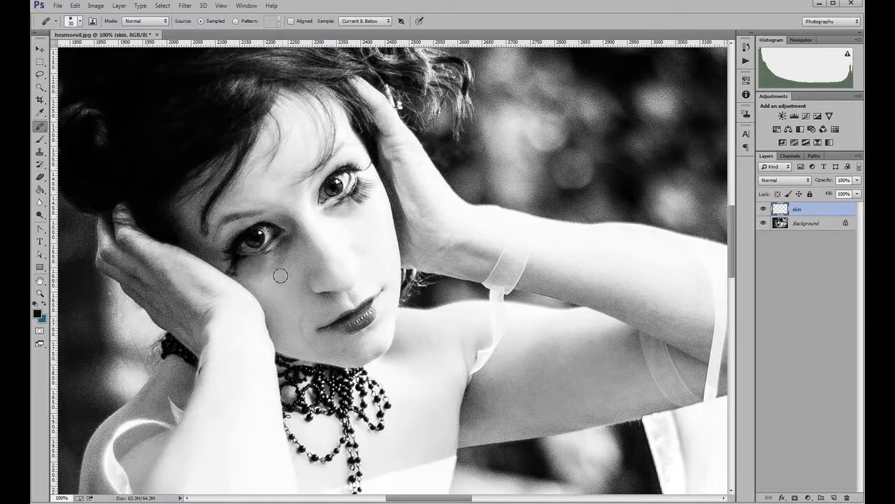
alt+click(290, 310)
mouse_move(240, 251)
mouse_down()
mouse_move(238, 273)
mouse_move(246, 262)
mouse_move(233, 266)
mouse_move(249, 270)
mouse_up()
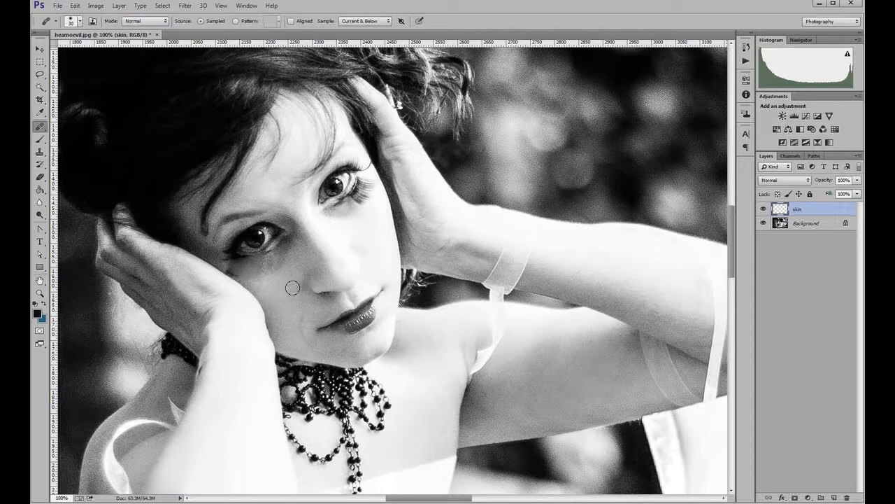
alt+click(283, 283)
mouse_move(270, 265)
mouse_down()
mouse_move(267, 258)
mouse_move(268, 283)
mouse_up()
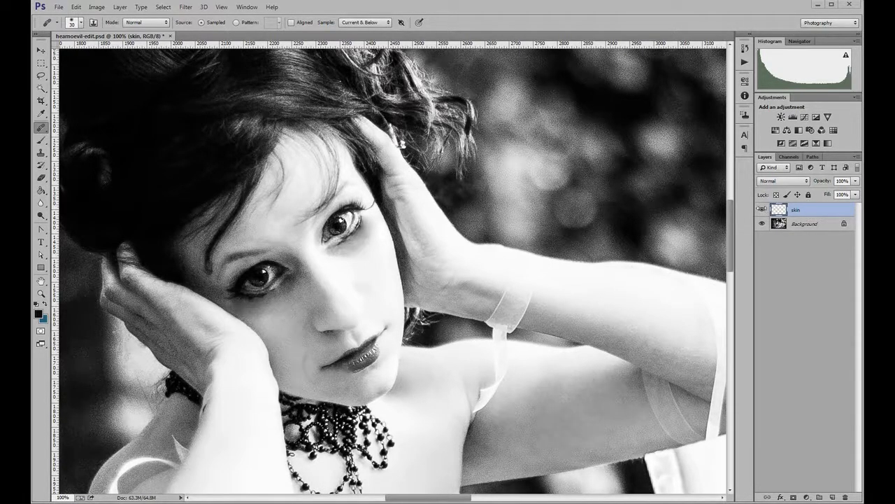
- Hide the skin layer and lasso the original lower lashes of the eye nearest the raised arm on the Background layer
click(762, 210)
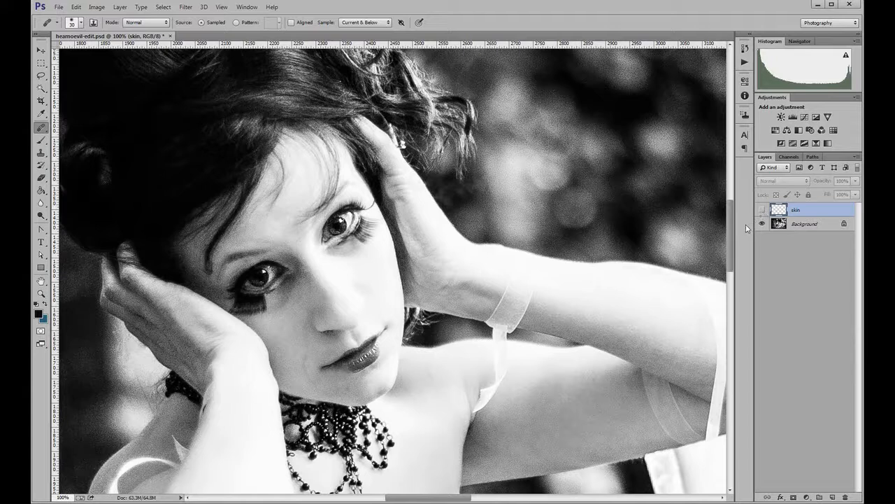
click(801, 224)
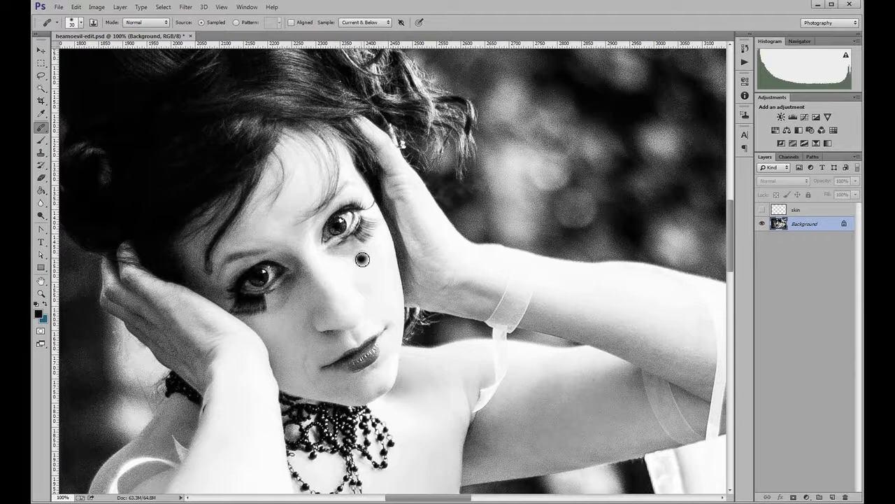
key(l)
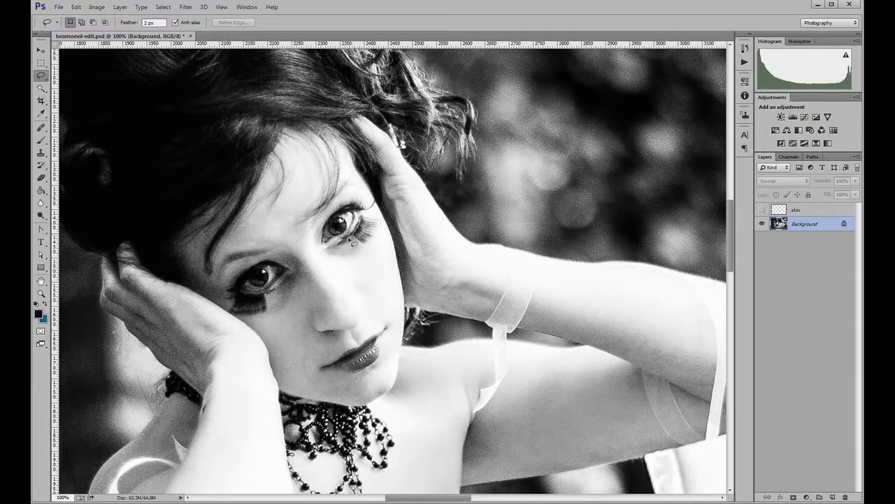
mouse_move(367, 253)
mouse_down()
mouse_move(383, 220)
mouse_move(367, 216)
mouse_move(363, 225)
mouse_up()
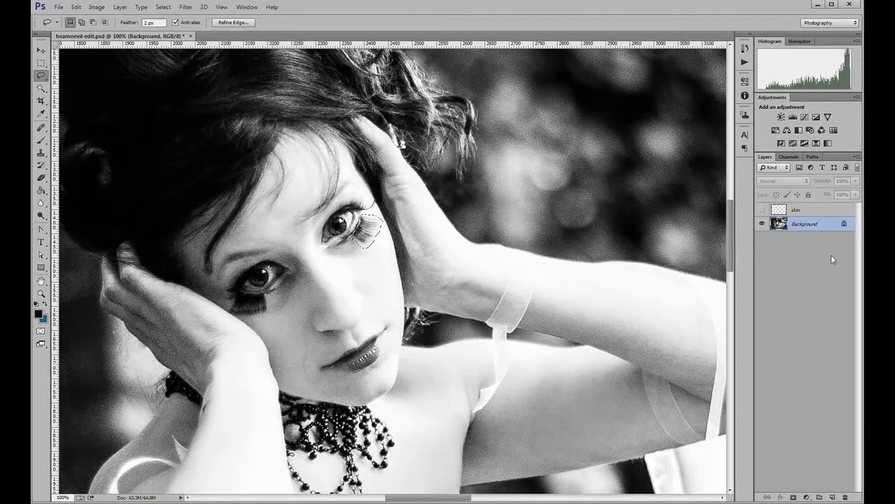
- Place a copy of the selected lashes on a layer named lashes above the skin layer, and clear the selection
click(813, 210)
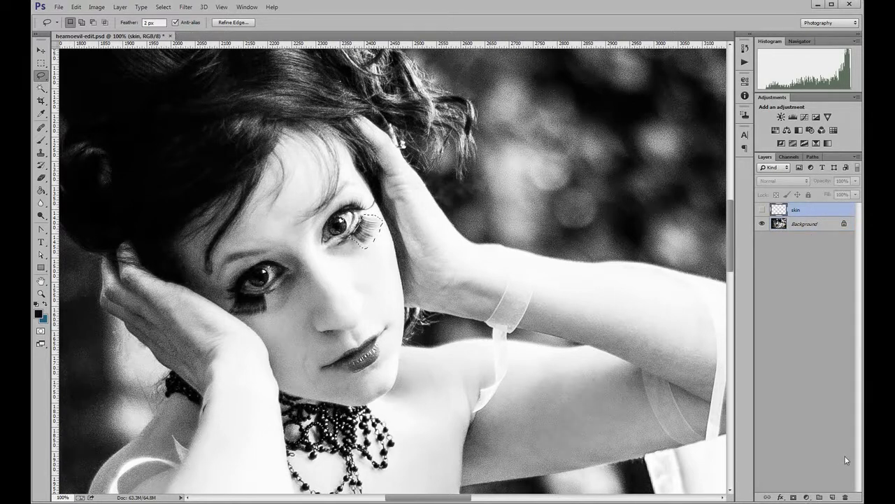
click(832, 497)
double_click(796, 211)
text(lashes)
key(Return)
key(ctrl+d)
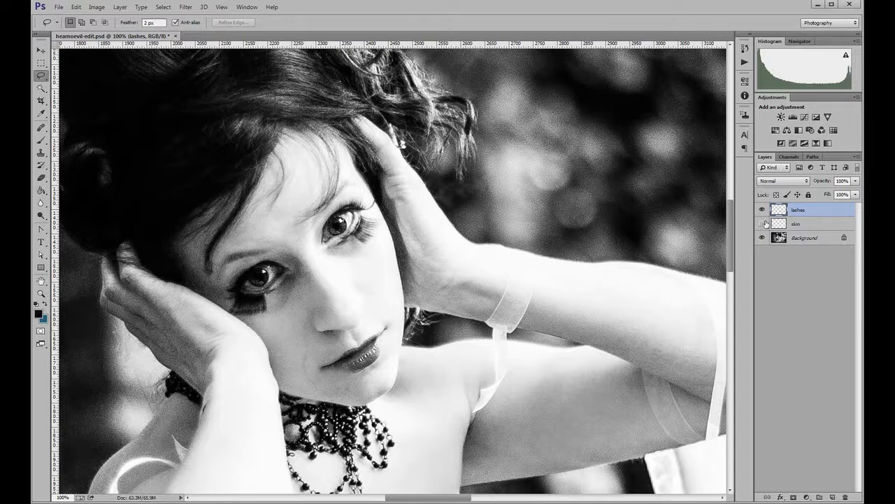
- Show the skin layer and move the copied lashes off the face onto the blurred background beside the hair
click(762, 224)
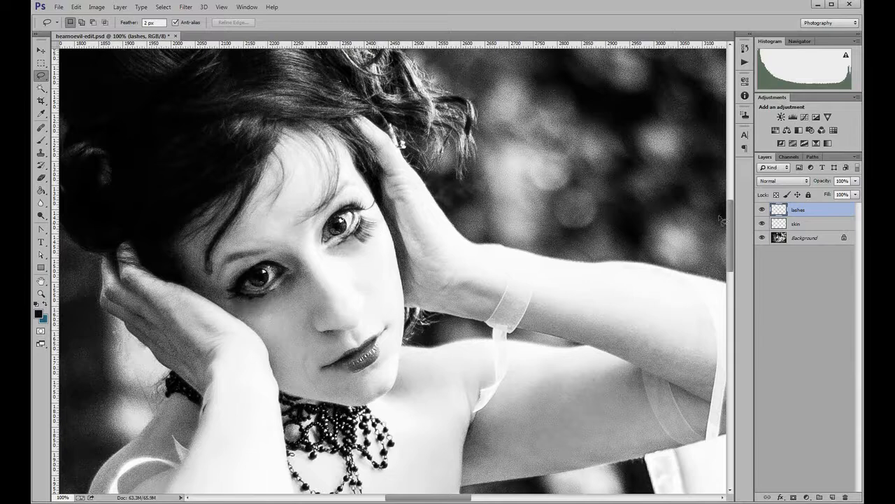
click(763, 224)
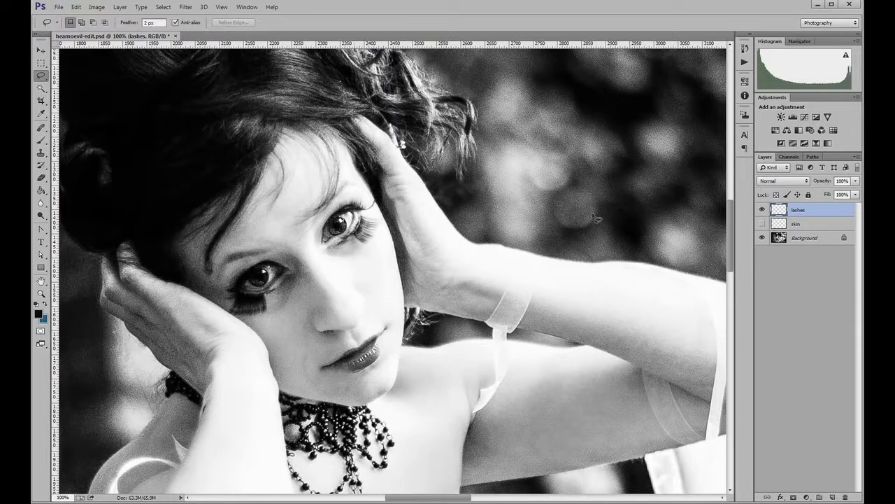
click(763, 223)
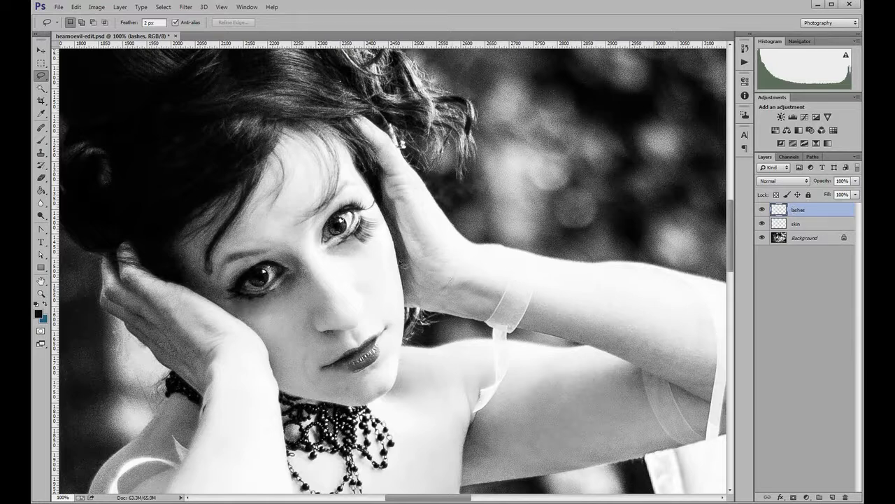
key(v)
mouse_move(364, 232)
mouse_down()
mouse_move(430, 205)
mouse_move(540, 185)
mouse_move(544, 170)
mouse_move(528, 147)
mouse_up()
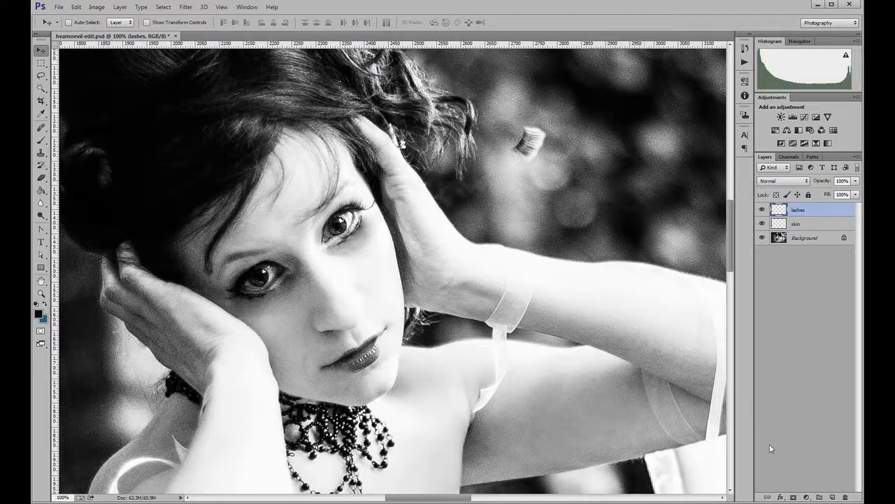
- Add a mask to the lashes layer and hide the skin around the lashes with a soft 10 px black brush at 23% opacity
click(793, 497)
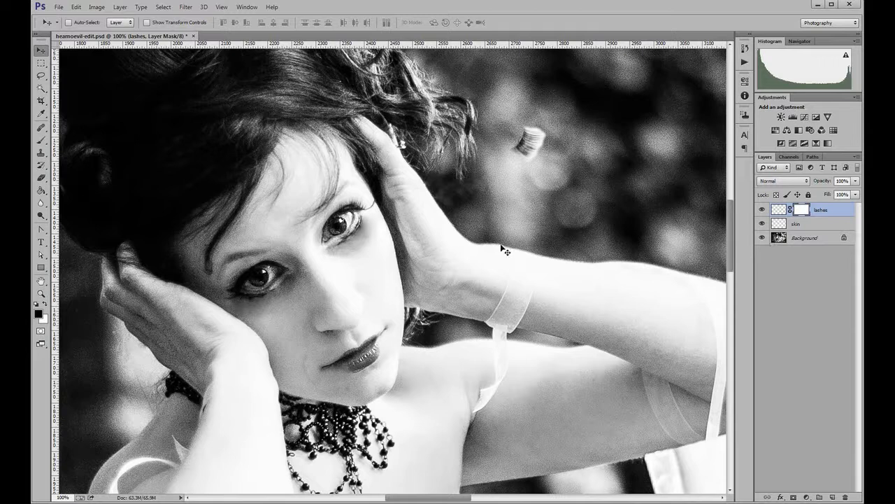
key(b)
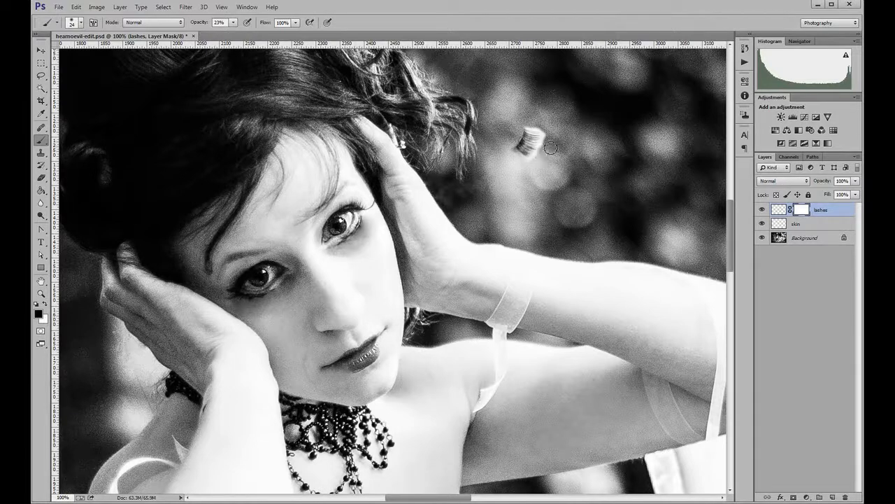
click(81, 24)
drag(93, 58, 90, 58)
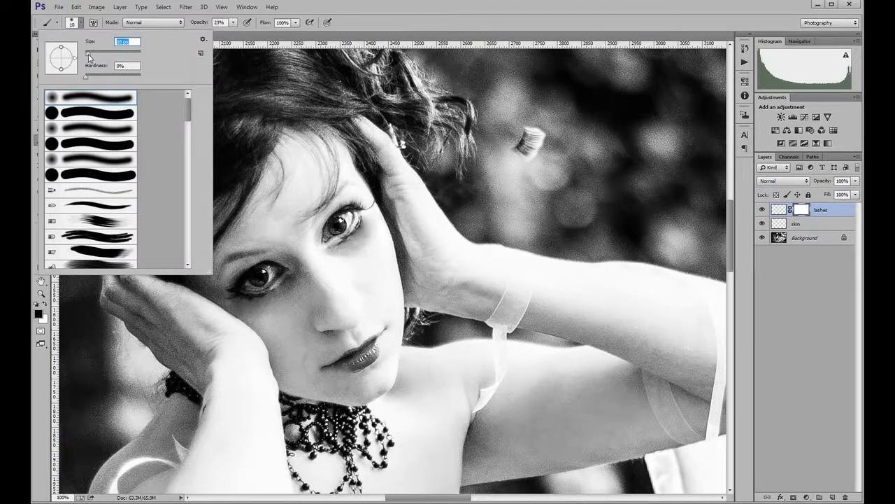
key(Return)
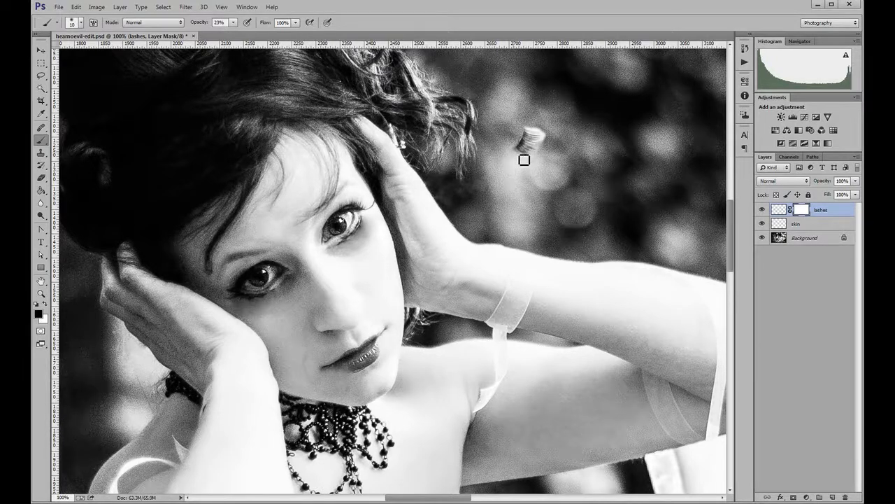
mouse_move(552, 133)
mouse_down()
mouse_move(533, 135)
mouse_move(546, 135)
mouse_up()
- Move the masked lashes back under the eye nearest the raised arm and flip them horizontally
click(780, 210)
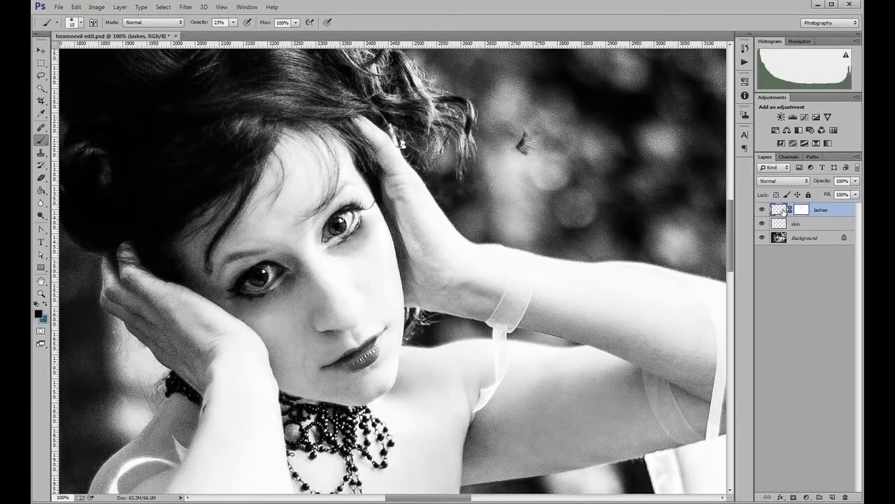
key(v)
mouse_move(495, 184)
mouse_down()
mouse_move(375, 257)
mouse_move(363, 229)
mouse_up()
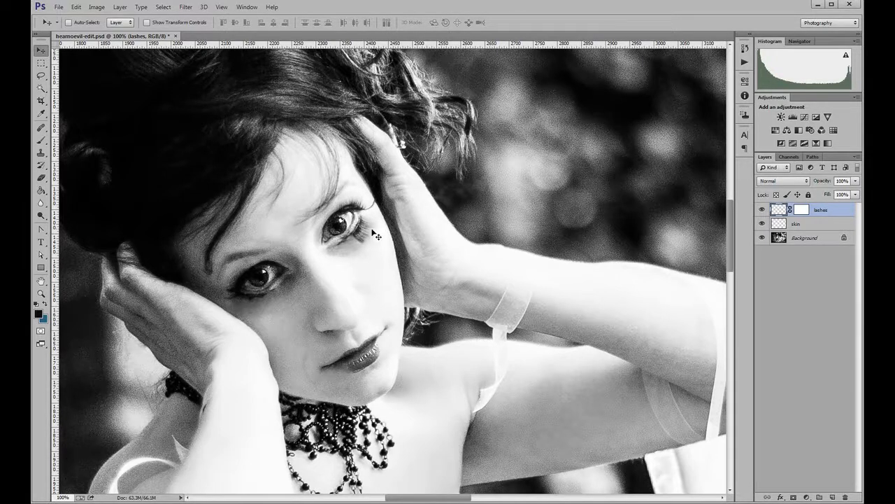
click(75, 8)
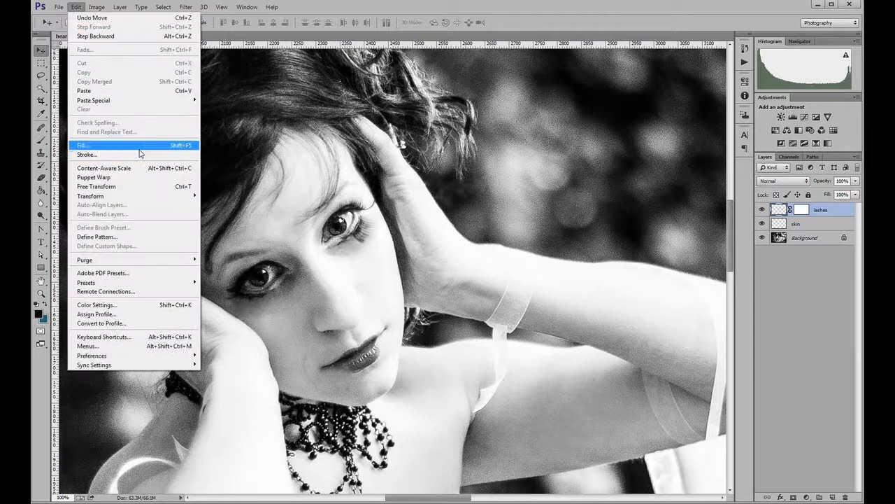
mouse_move(146, 202)
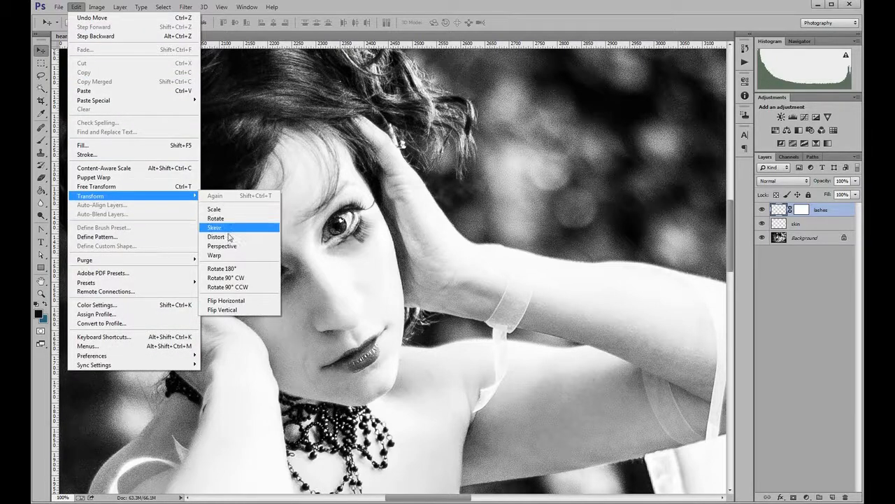
click(229, 301)
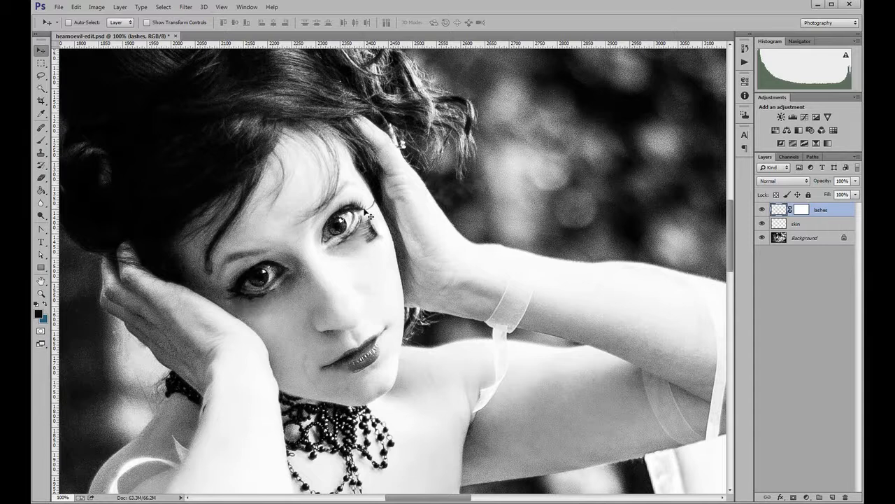
- Rotate the flipped lashes to about -123.4° with Free Transform and nudge them to line up with the lower eyelid
key(ctrl+t)
mouse_move(391, 261)
mouse_down()
mouse_move(389, 214)
mouse_move(368, 200)
mouse_up()
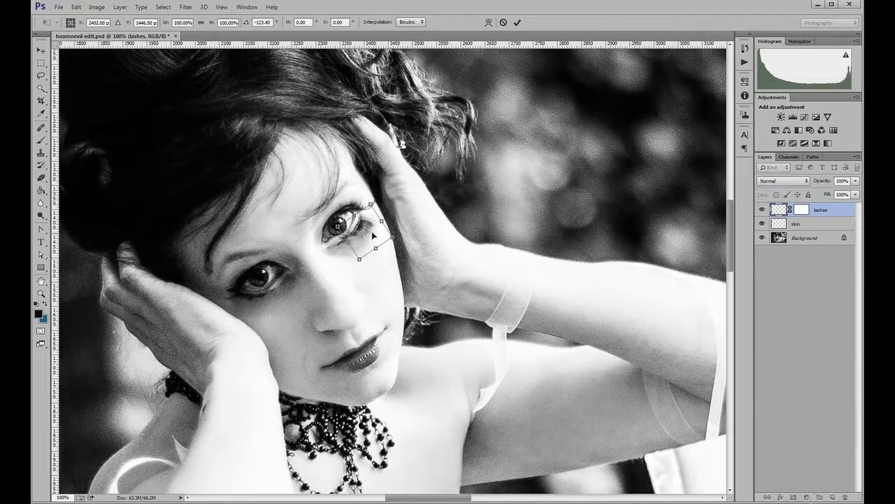
drag(378, 237, 381, 234)
key(Left)
key(Left)
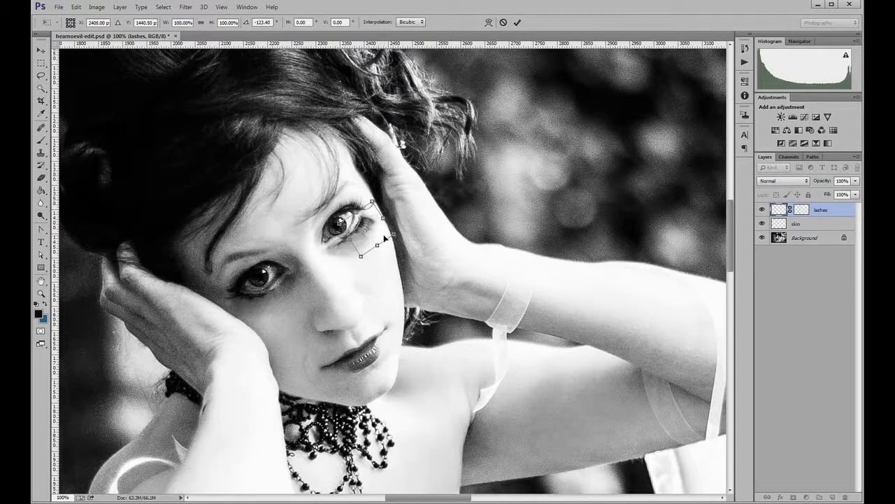
key(Up)
key(Right)
key(Right)
key(Left)
key(Left)
key(Left)
key(Left)
key(Down)
key(Down)
click(518, 22)
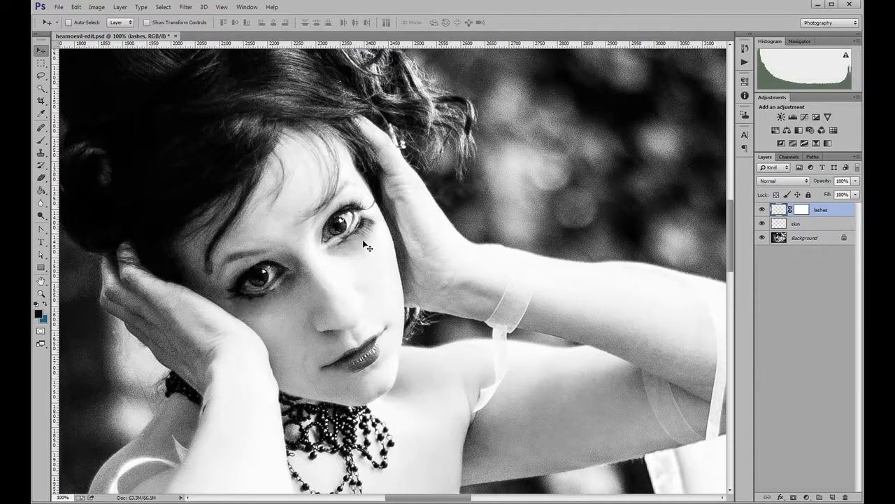
click(76, 7)
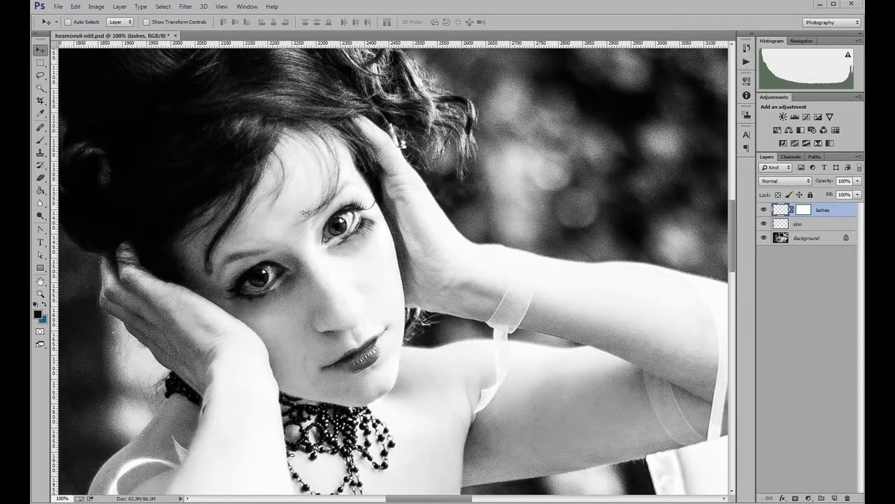
- Warp the copied lashes under the eye nearest the raised arm so their mesh follows the curve of the lower eyelid
click(75, 6)
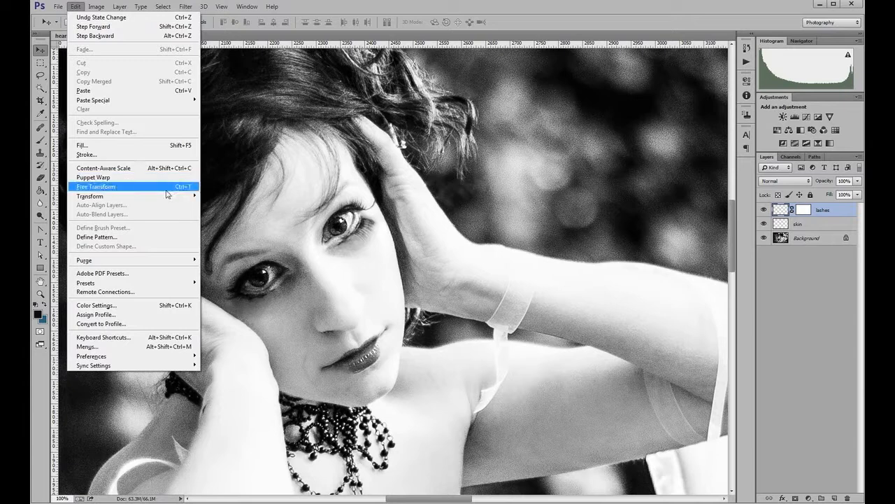
mouse_move(172, 196)
click(220, 256)
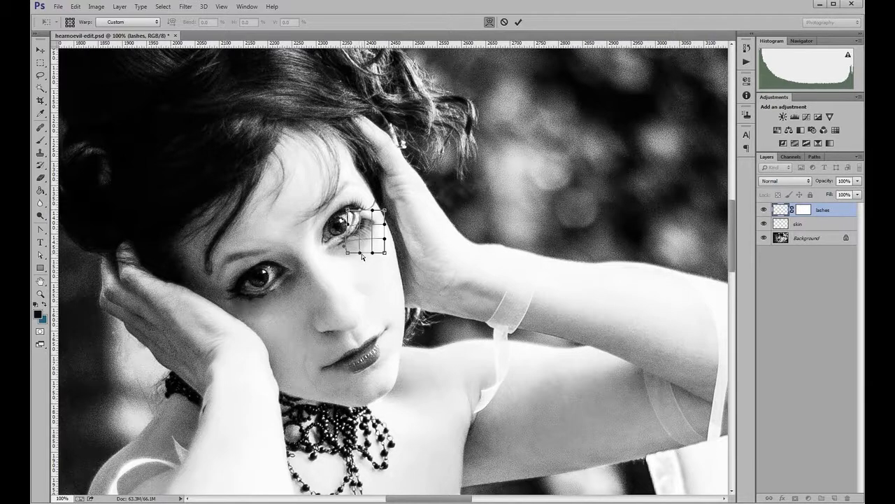
drag(349, 256, 341, 256)
drag(358, 241, 357, 242)
drag(380, 226, 374, 219)
drag(384, 225, 391, 230)
drag(372, 254, 361, 235)
drag(365, 249, 370, 245)
drag(354, 242, 352, 238)
drag(369, 245, 368, 251)
drag(386, 210, 393, 210)
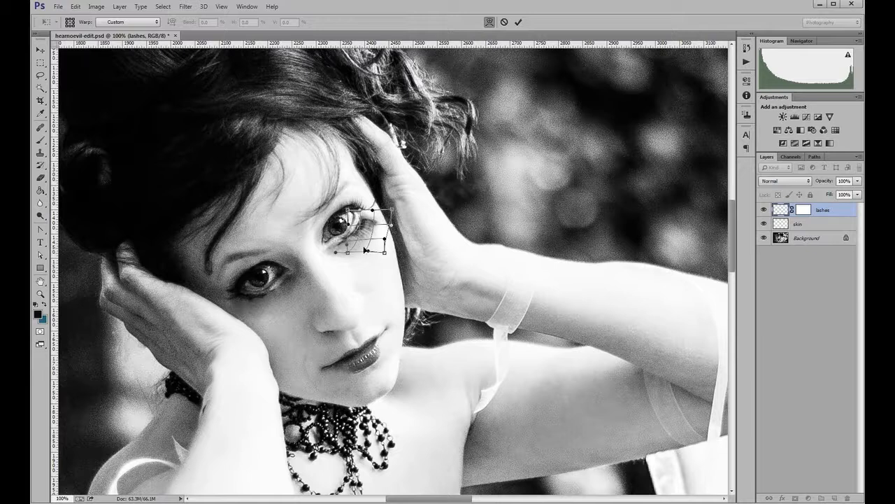
drag(385, 253, 337, 243)
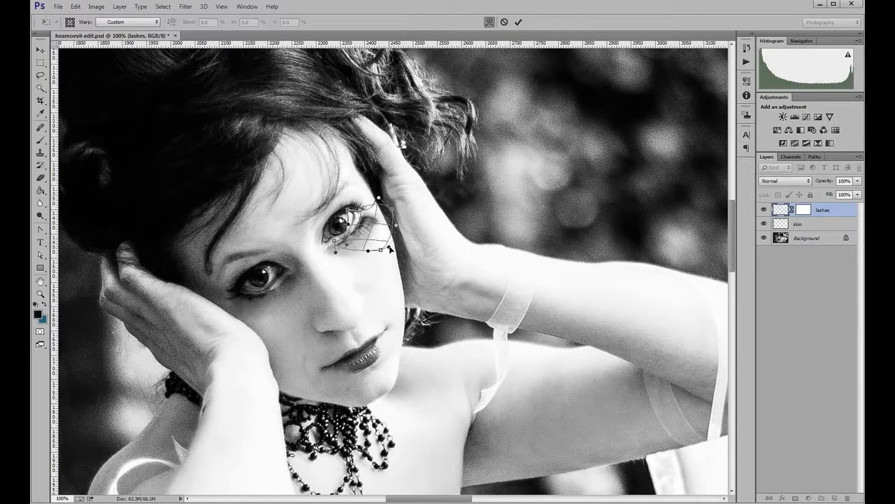
mouse_move(375, 242)
mouse_down()
mouse_move(347, 242)
mouse_move(362, 247)
mouse_move(362, 238)
mouse_up()
click(518, 23)
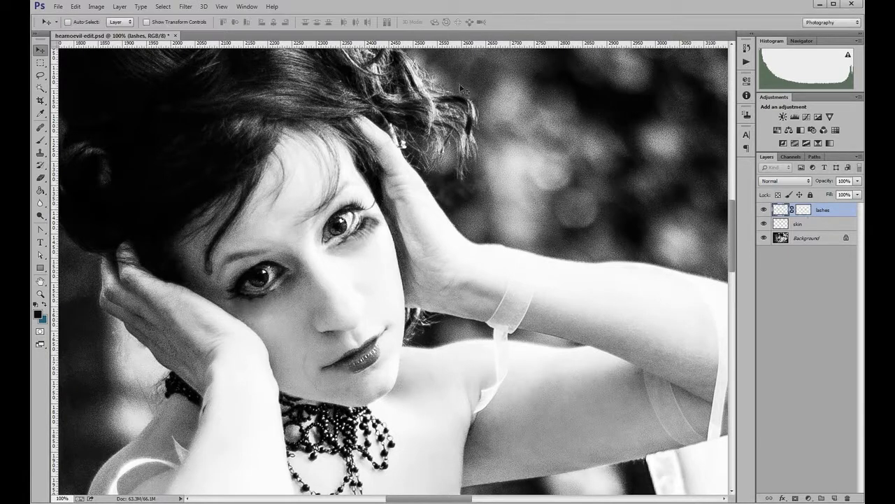
- Rotate the warped lashes by about -8° with Free Transform and nudge them up against the lower eyelid
key(ctrl+t)
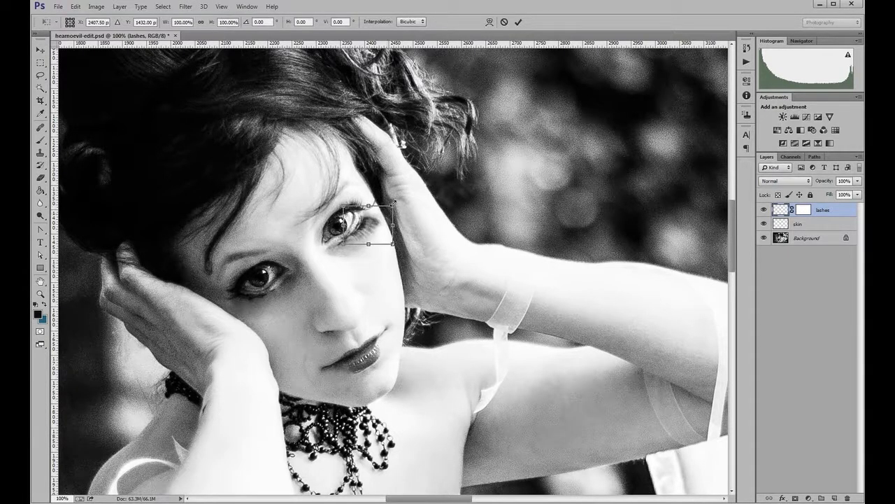
drag(399, 199, 408, 183)
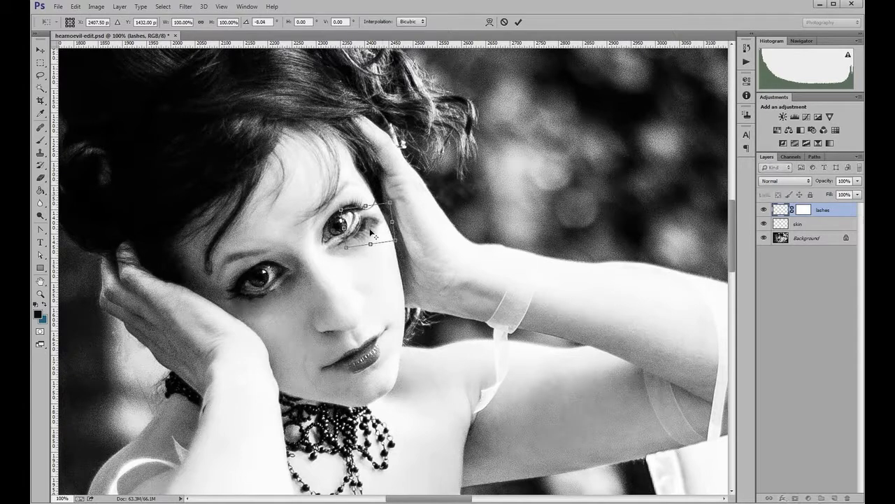
key(Left)
key(Up)
click(519, 21)
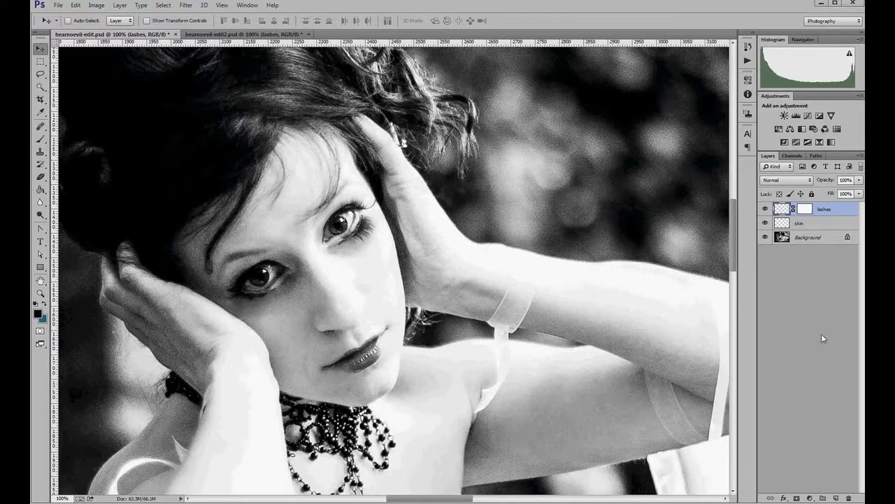
- Duplicate the lashes layer and place the flipped copy beneath the other eye
drag(830, 213, 838, 496)
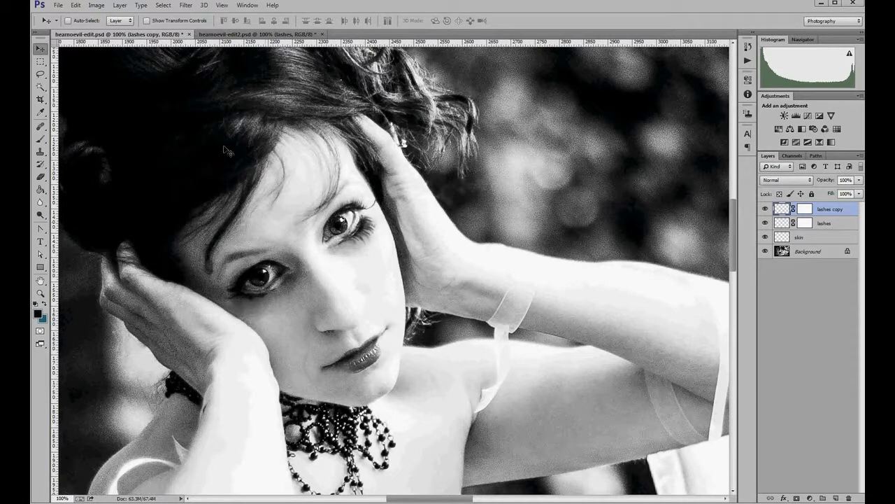
click(76, 5)
mouse_move(165, 201)
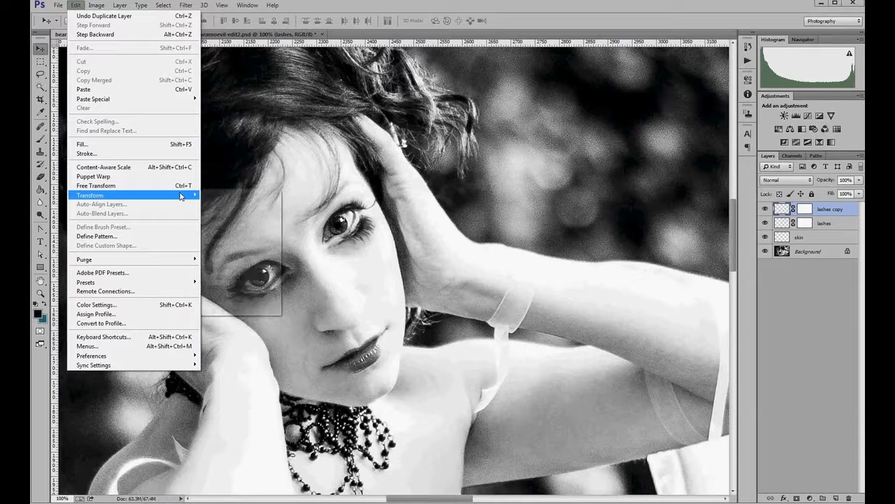
click(232, 304)
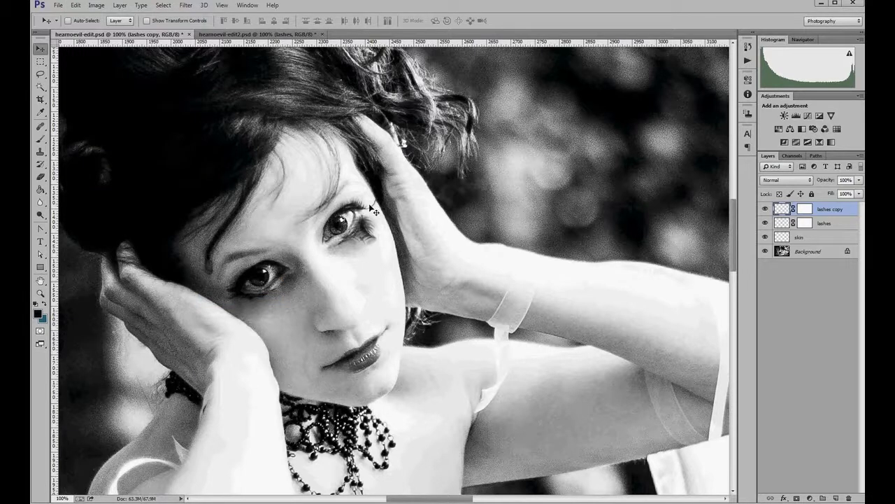
drag(378, 219, 242, 317)
- Rotate the flipped lashes copy to about -55° with Free Transform and shift it to line up with the lower eyelid
key(ctrl+t)
drag(283, 341, 248, 302)
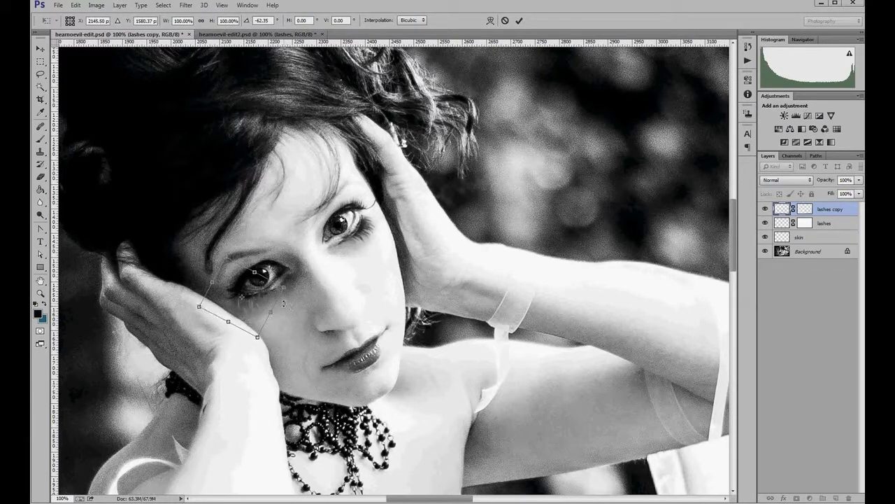
drag(272, 291, 304, 283)
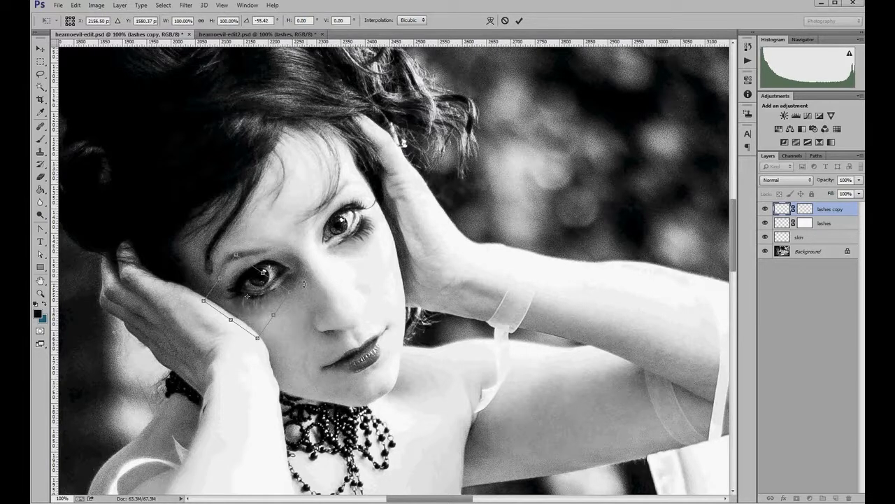
drag(255, 309, 257, 306)
drag(255, 303, 250, 304)
key(Up)
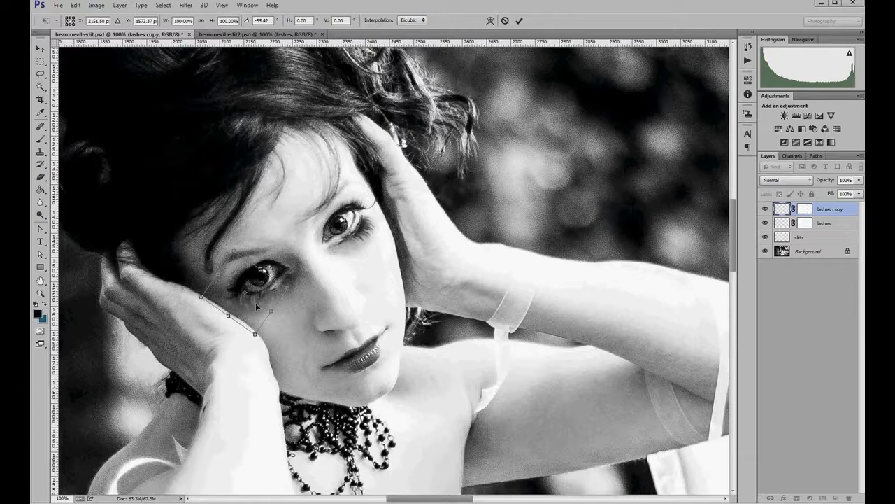
drag(302, 276, 300, 278)
click(519, 20)
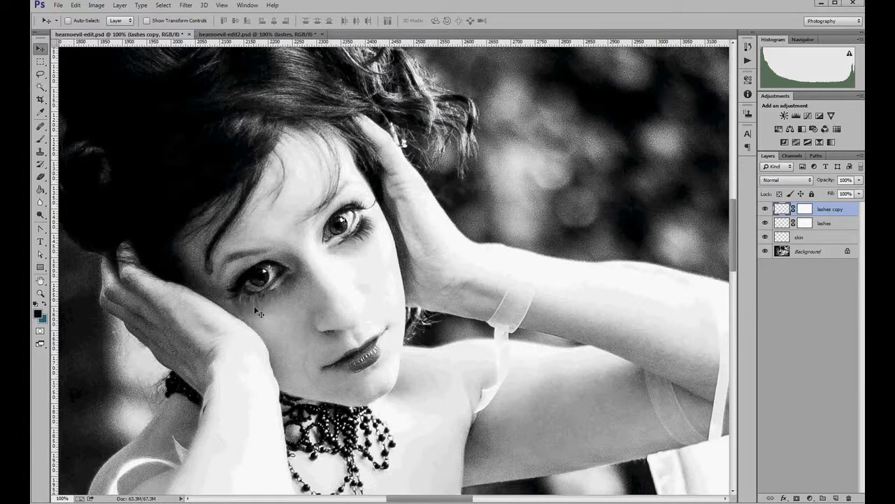
- Add a mask to the skin layer and partly reveal the original lower lashes with a soft 24 px black brush at 23% opacity
click(766, 237)
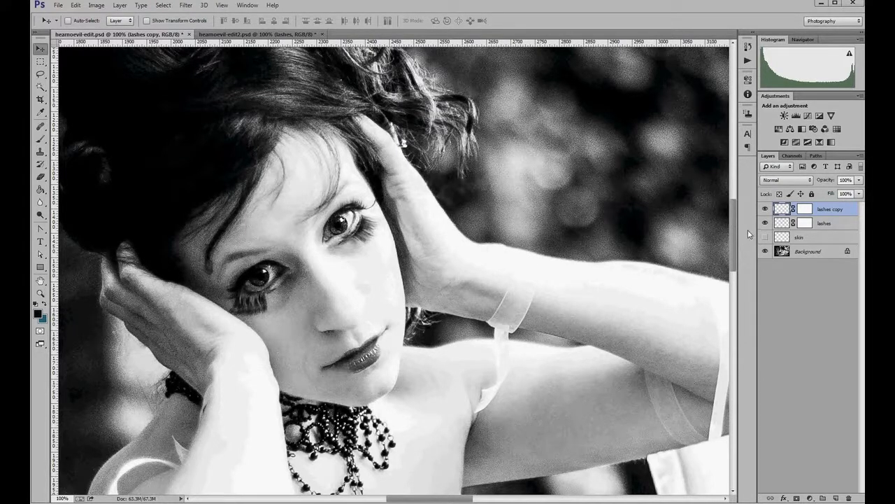
click(765, 239)
click(806, 238)
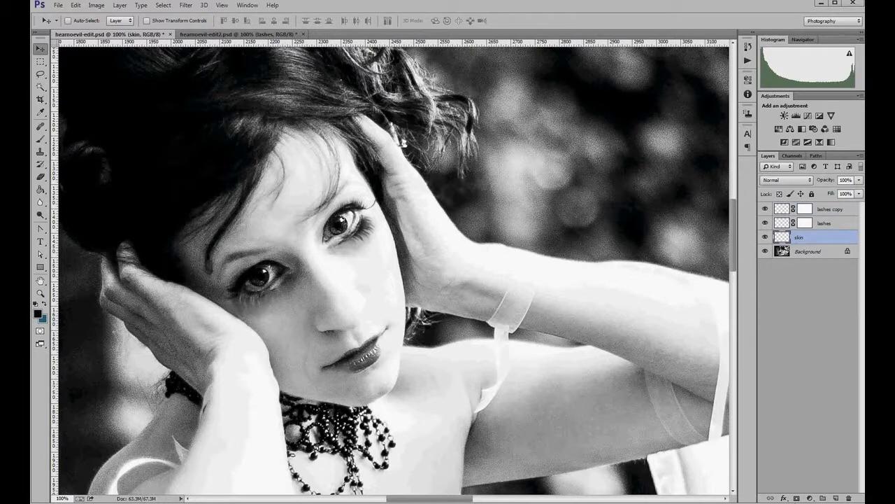
click(797, 498)
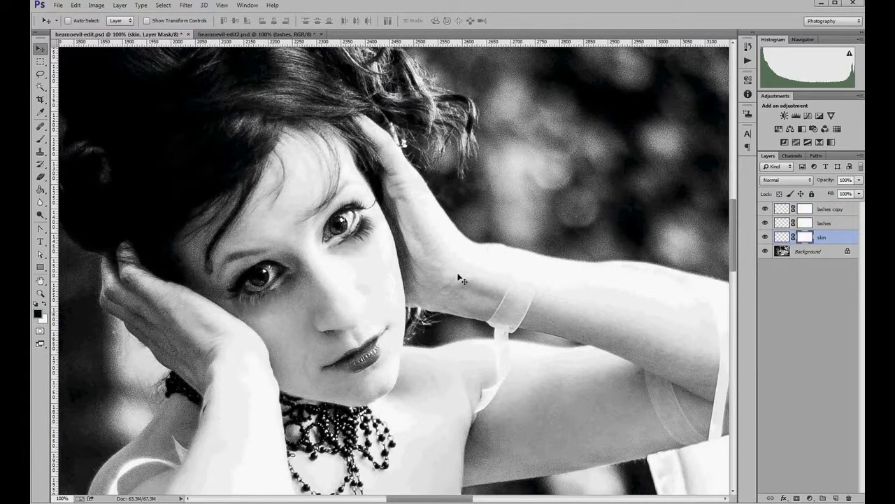
key(b)
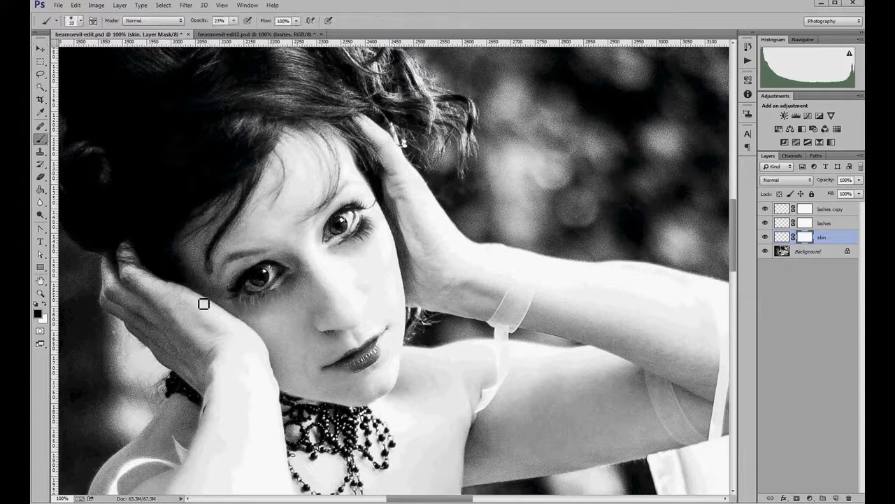
click(79, 21)
drag(89, 54, 91, 55)
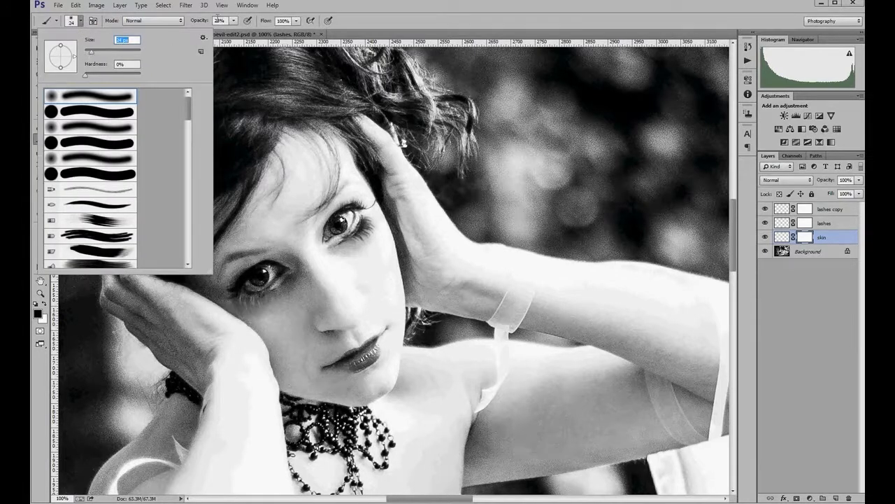
key(Return)
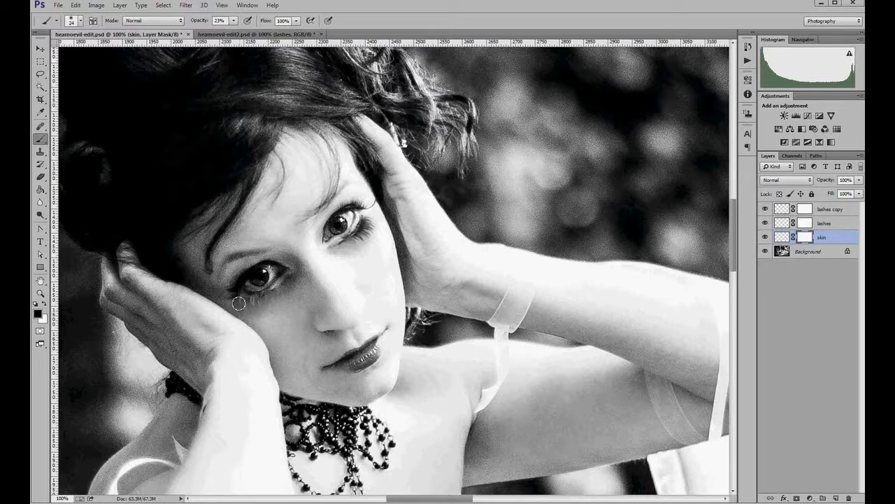
mouse_move(253, 303)
mouse_down()
mouse_move(256, 311)
mouse_move(255, 301)
mouse_move(243, 306)
mouse_move(254, 306)
mouse_up()
- Blend the edges of the copied lashes by painting on the lashes copy mask with an 8 px black brush at 23% opacity
click(805, 211)
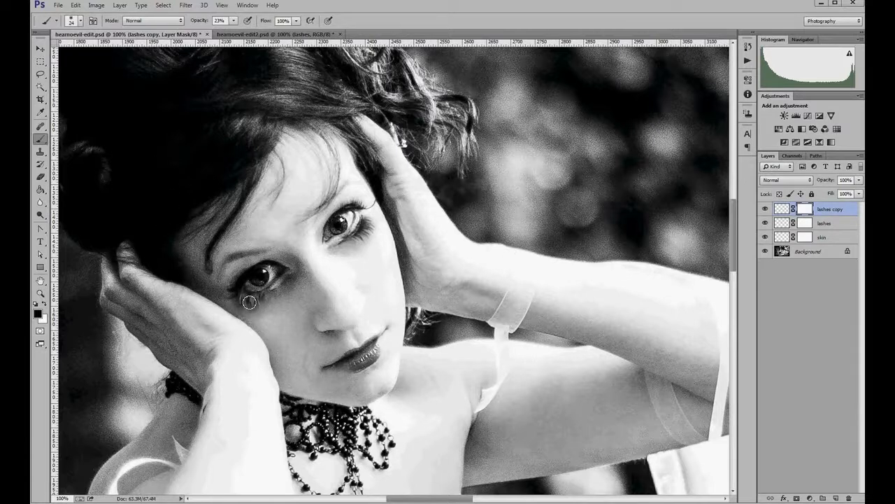
click(79, 21)
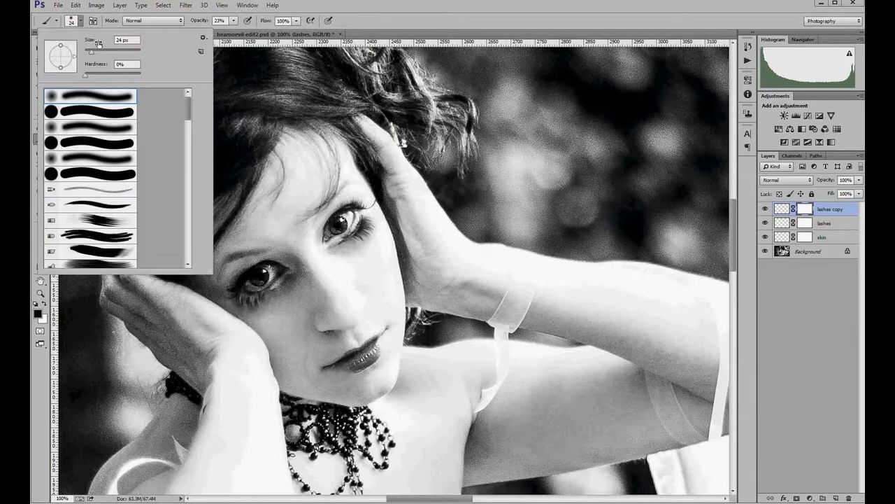
double_click(123, 40)
text(8)
key(Return)
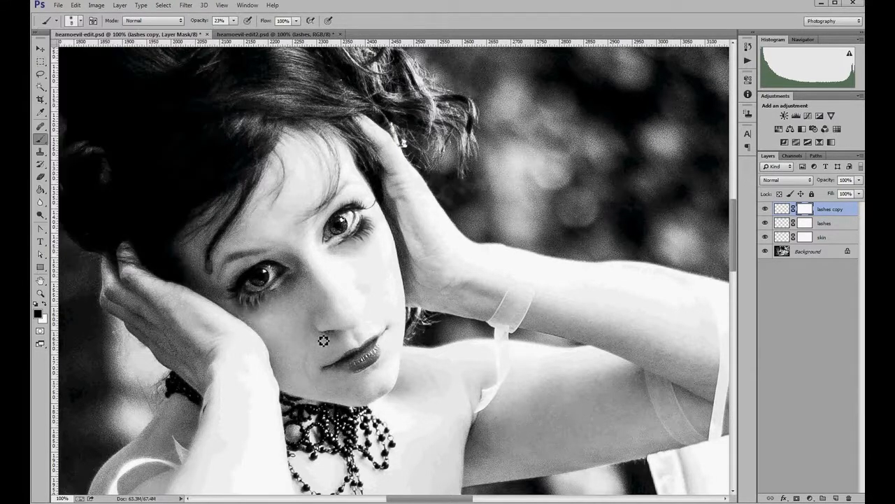
mouse_move(244, 300)
mouse_down()
mouse_move(259, 321)
mouse_move(249, 300)
mouse_move(253, 314)
mouse_move(248, 304)
mouse_move(262, 300)
mouse_move(253, 300)
mouse_move(264, 309)
mouse_up()
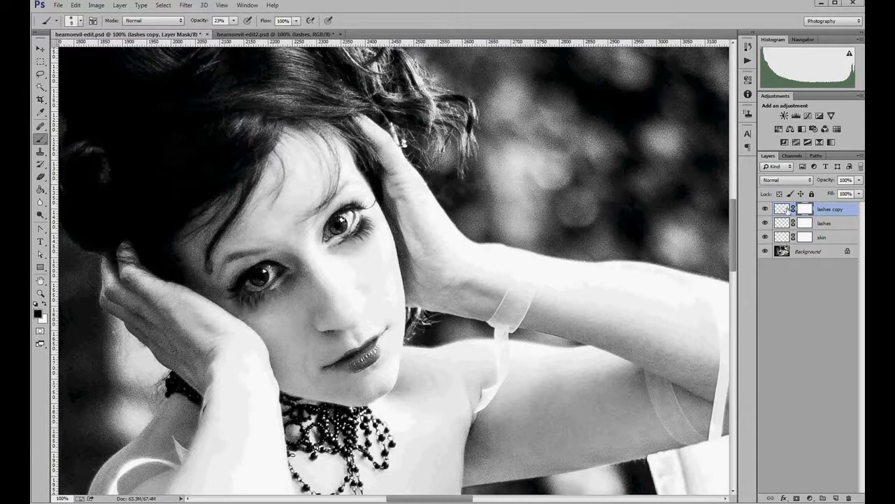
- Add a Curves adjustment clipped to the lashes copy layer and adjust the curve's darker tones to match the lashes
click(808, 116)
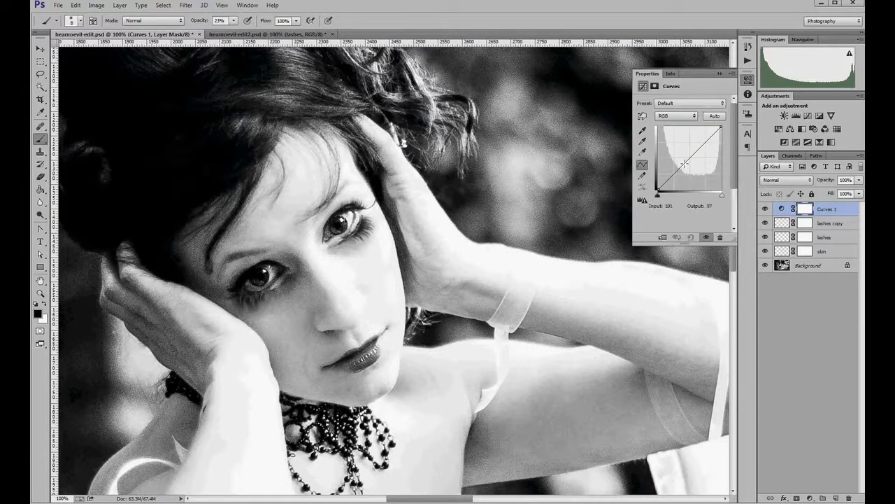
mouse_move(669, 178)
mouse_down()
mouse_move(702, 138)
mouse_move(671, 186)
mouse_up()
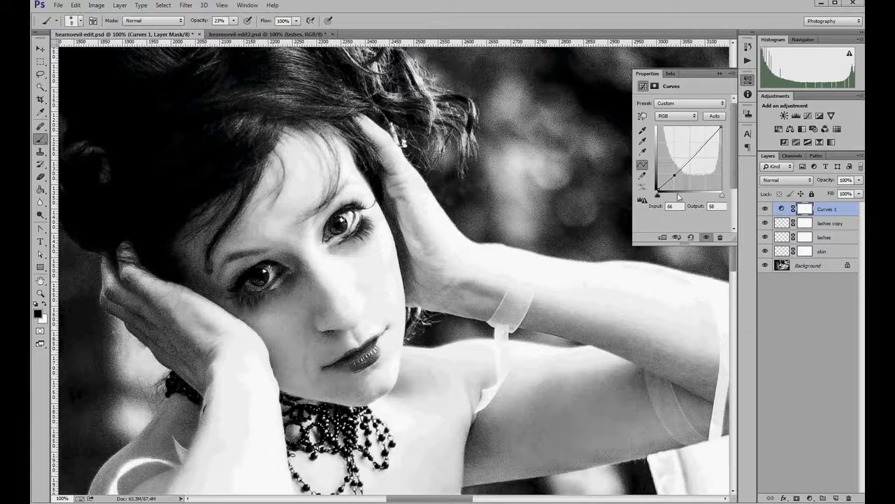
click(662, 238)
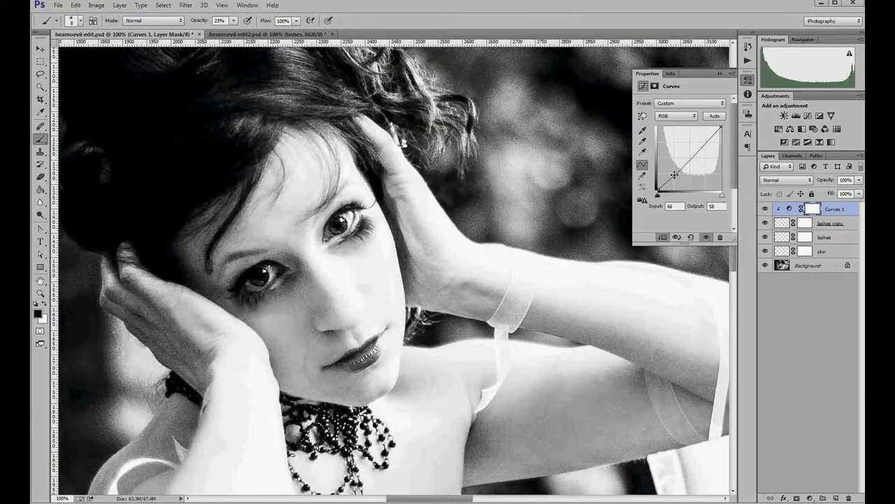
drag(675, 174, 689, 155)
drag(670, 184, 669, 185)
click(801, 289)
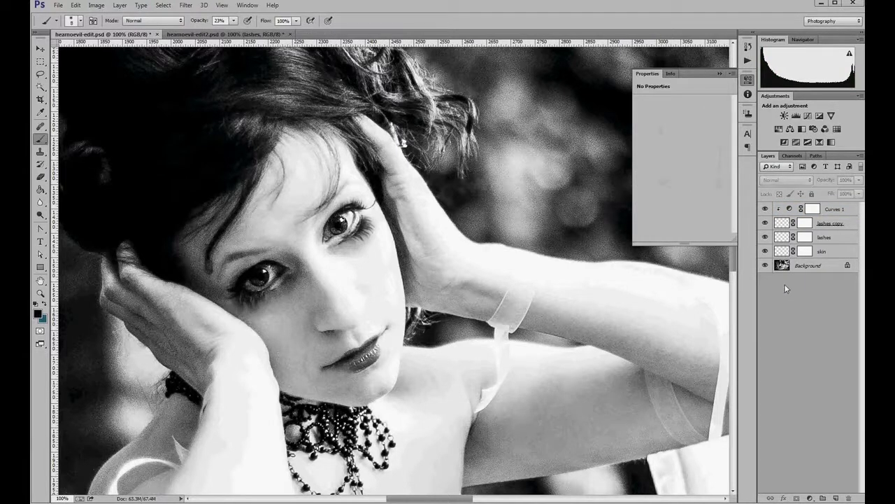
click(748, 79)
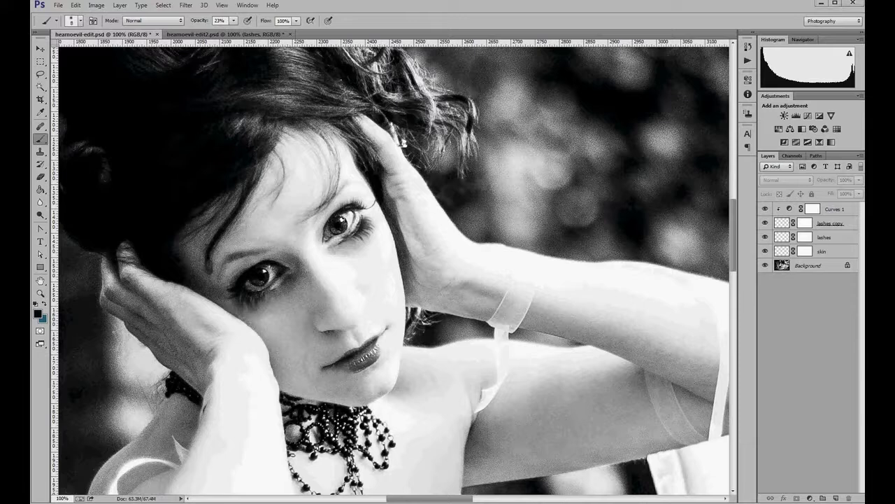
- Warp the lashes copy layer so its lower and inner edges follow the curve of the lower eyelid
click(845, 225)
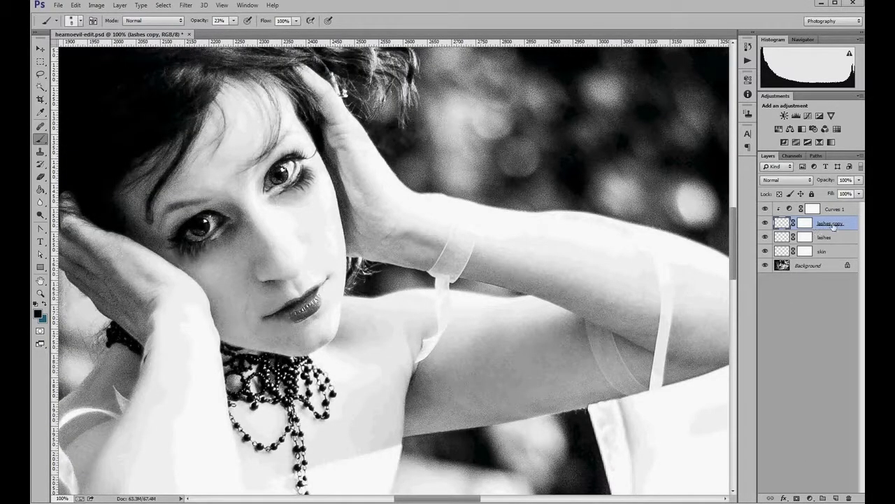
click(75, 5)
click(75, 6)
click(75, 6)
mouse_move(160, 198)
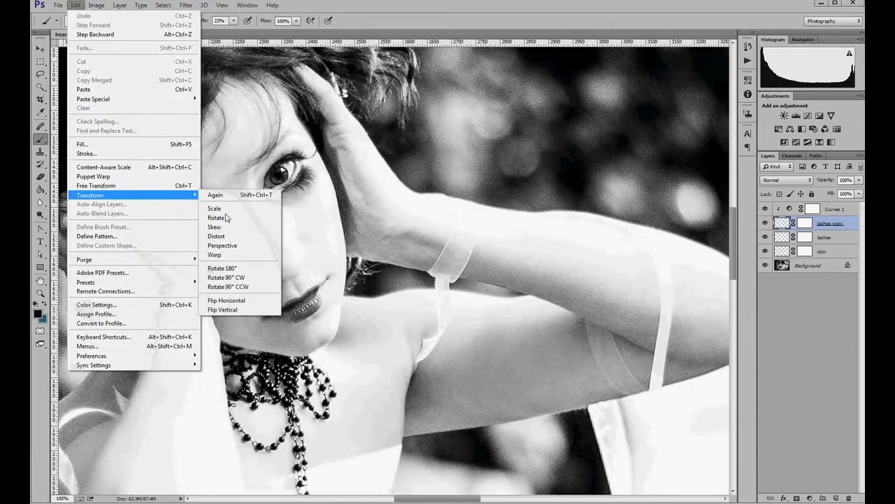
click(241, 256)
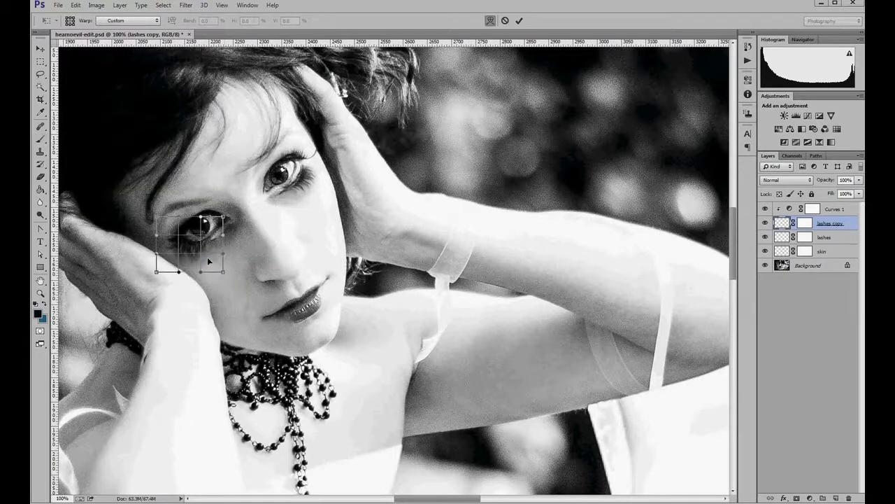
drag(203, 271, 206, 270)
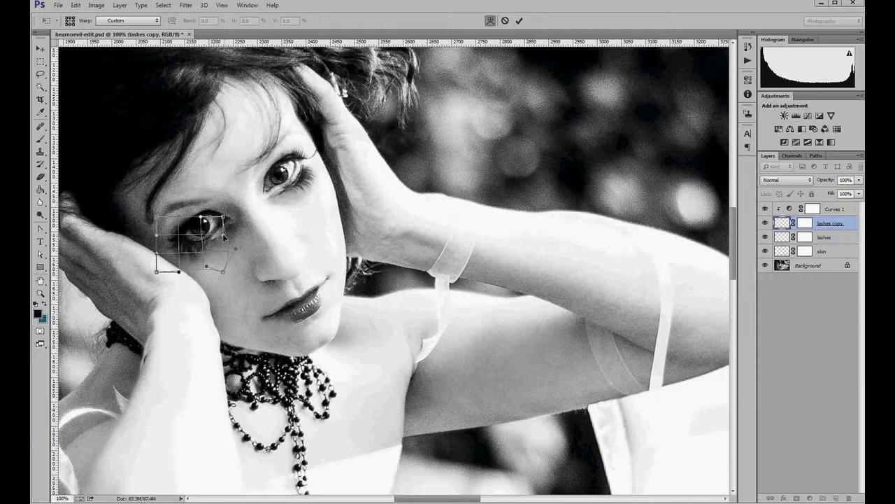
drag(224, 236, 184, 270)
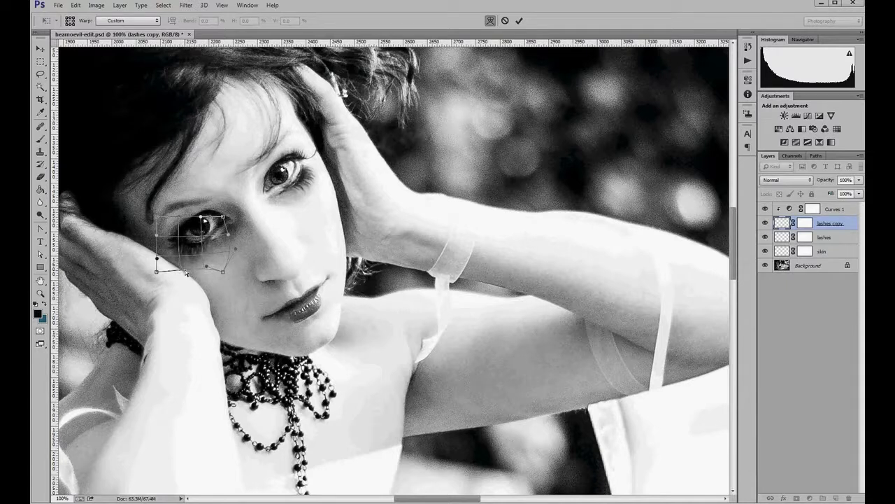
click(519, 20)
- Rotate the lashes copy to about -5° with Free Transform and nudge it into line with the lower eyelid
key(ctrl+t)
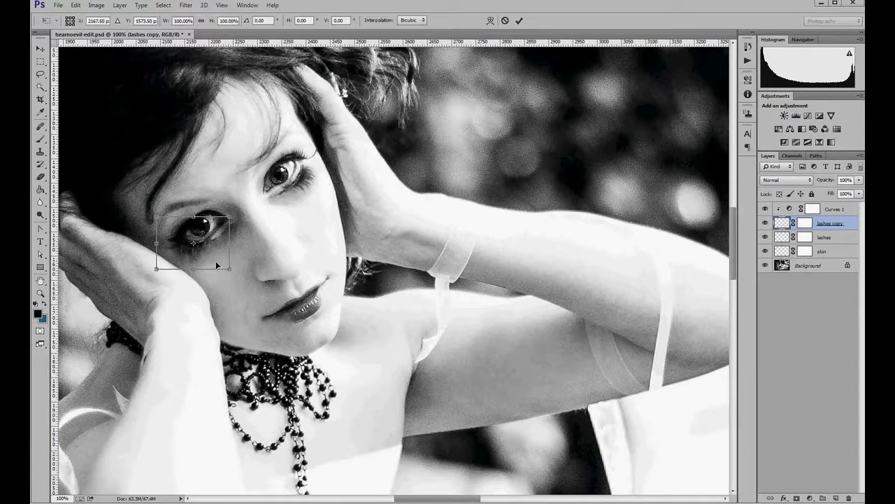
drag(252, 260, 213, 263)
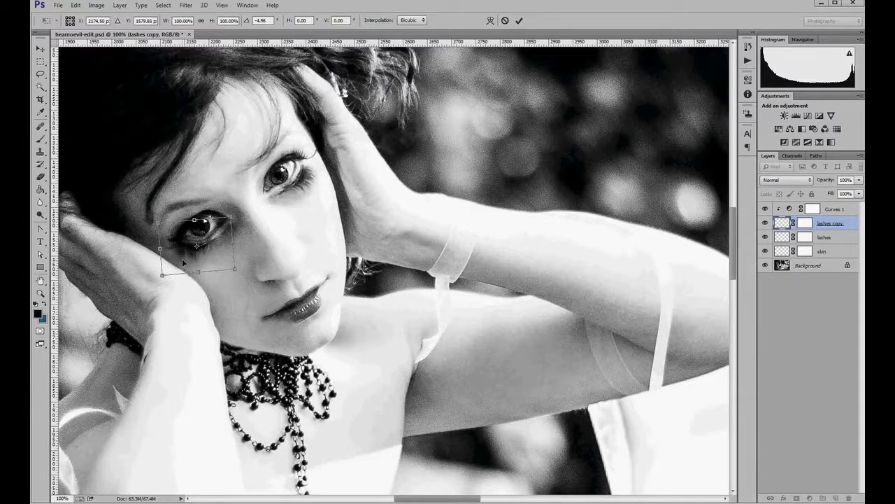
key(Down)
key(Left)
key(Right)
key(Up)
key(Up)
key(Up)
key(Up)
key(Up)
key(Right)
key(Up)
key(Up)
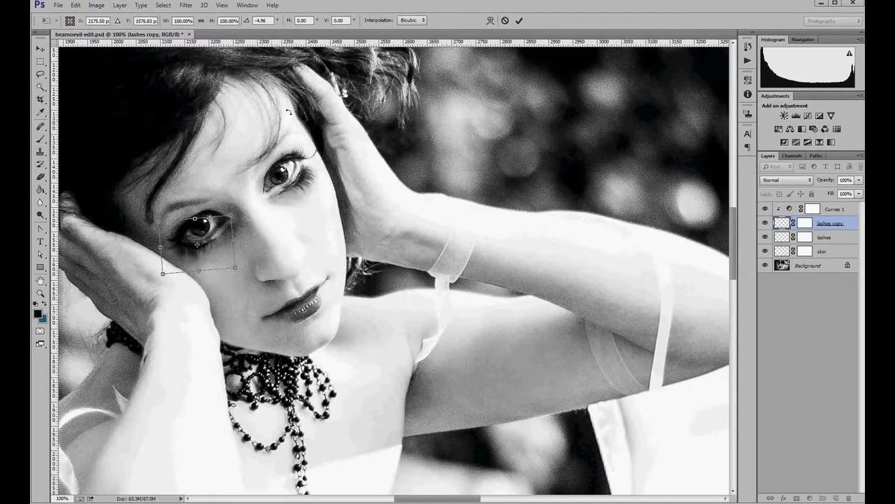
click(519, 20)
- Restore part of the lashes copy mask with a white brush at 23% opacity, and target the skin layer's mask
key(b)
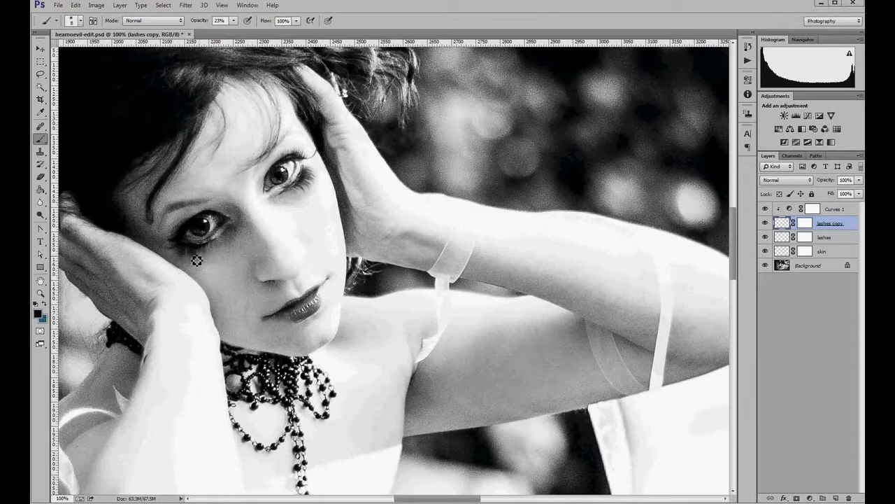
click(765, 222)
click(765, 223)
click(806, 253)
click(838, 223)
click(804, 224)
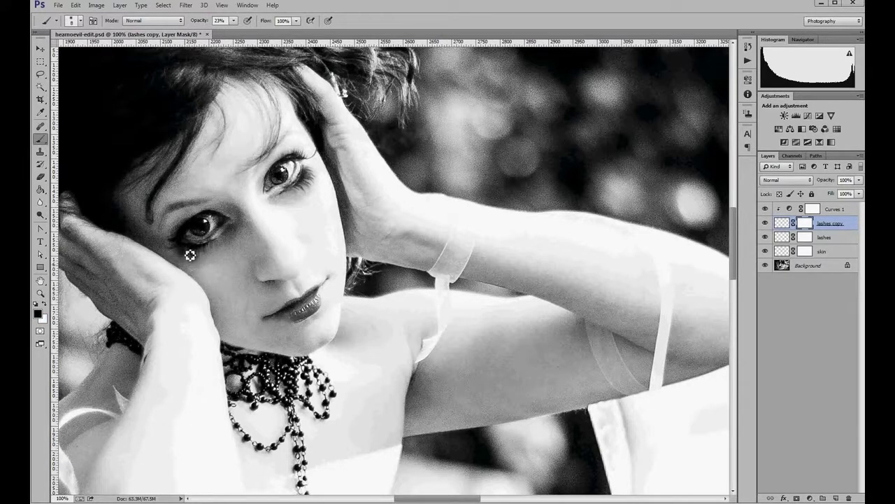
key(x)
mouse_move(190, 260)
mouse_down()
mouse_move(203, 254)
mouse_move(205, 271)
mouse_move(195, 251)
mouse_up()
key(x)
click(805, 252)
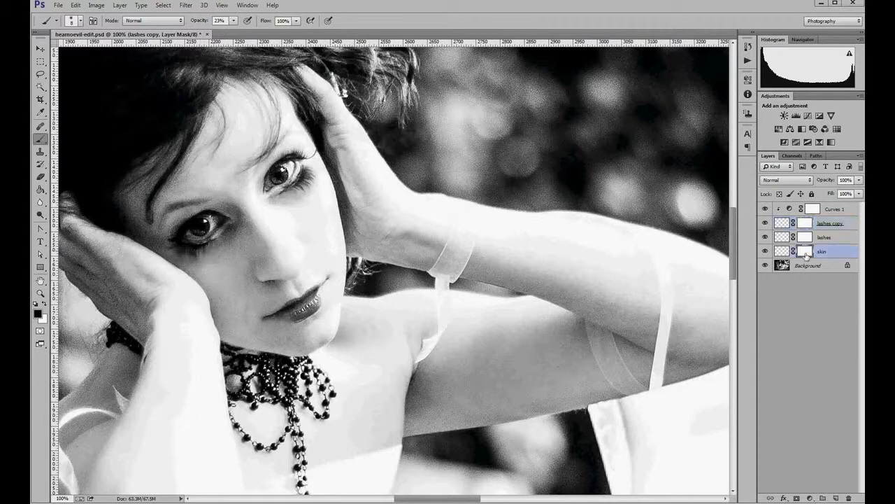
key(x)
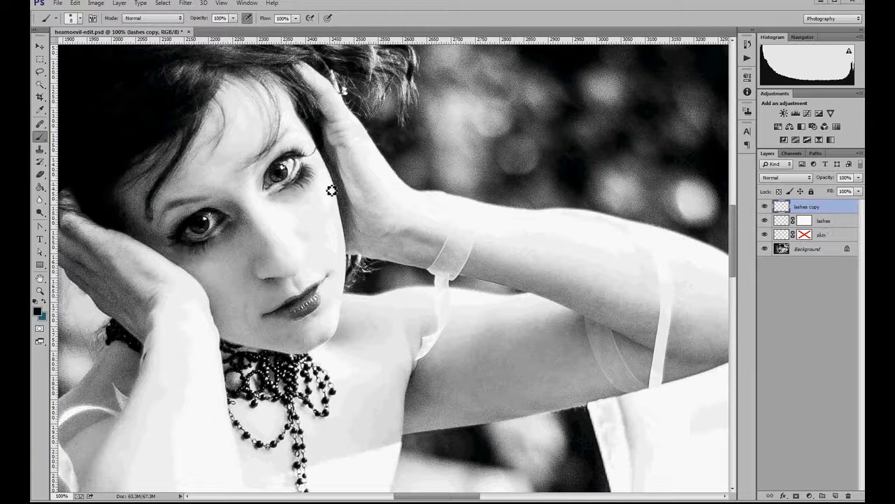
- Retouch the lower cheek on the skin layer with a 30 px Healing Brush sampling Current & Below
click(827, 239)
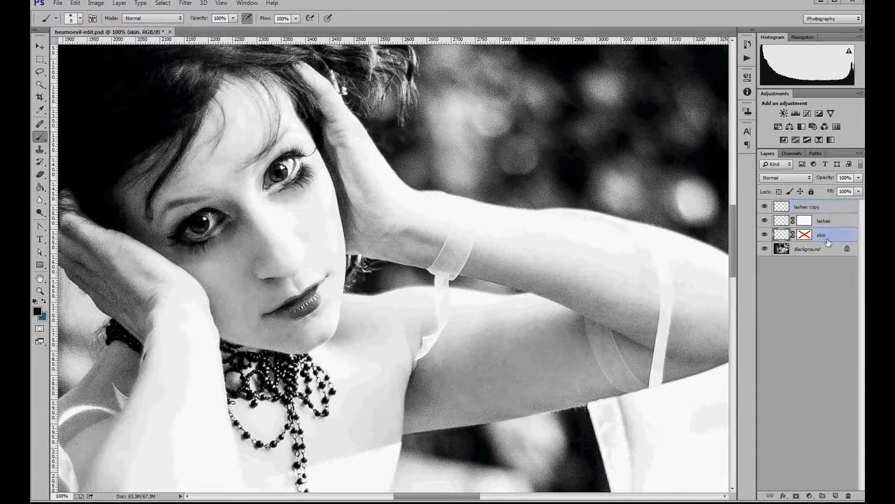
click(40, 124)
click(232, 295)
alt+click(229, 299)
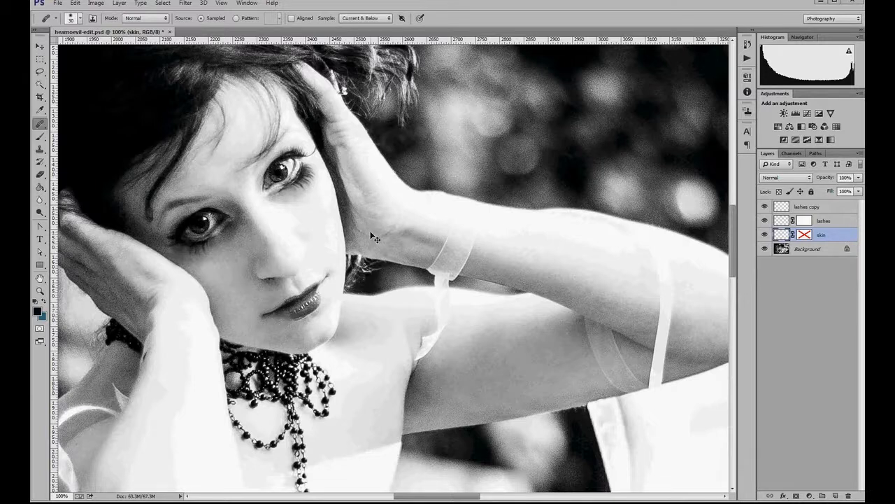
key(ctrl+0)
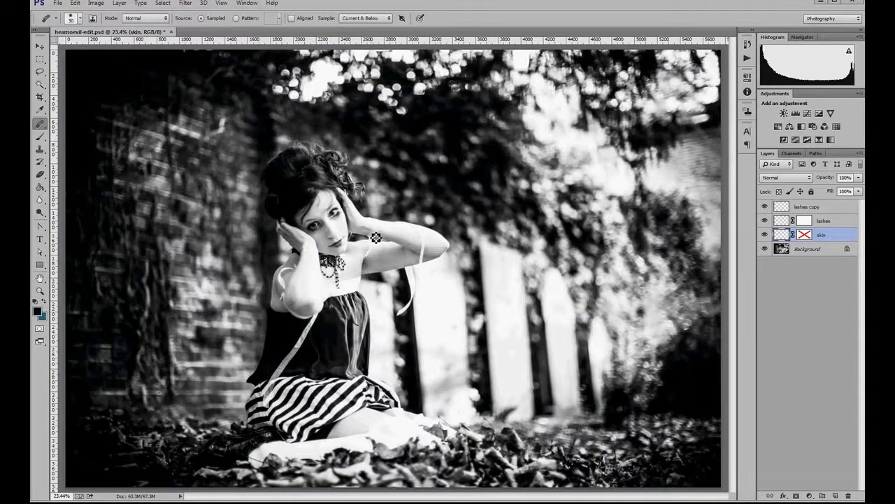
scroll(375, 238, up, 5)
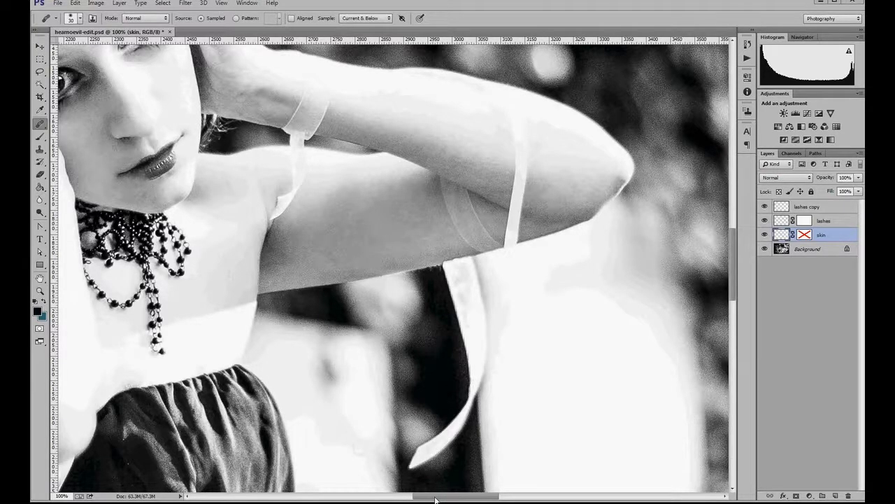
drag(438, 497, 416, 498)
drag(732, 231, 730, 204)
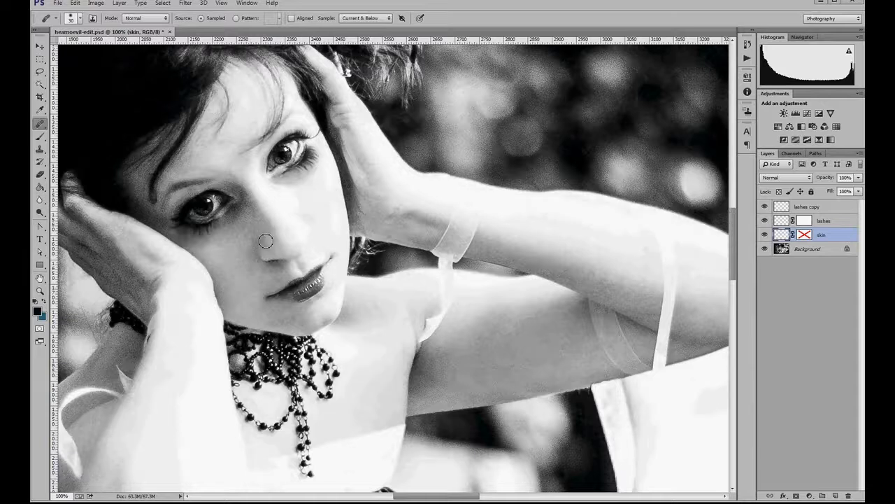